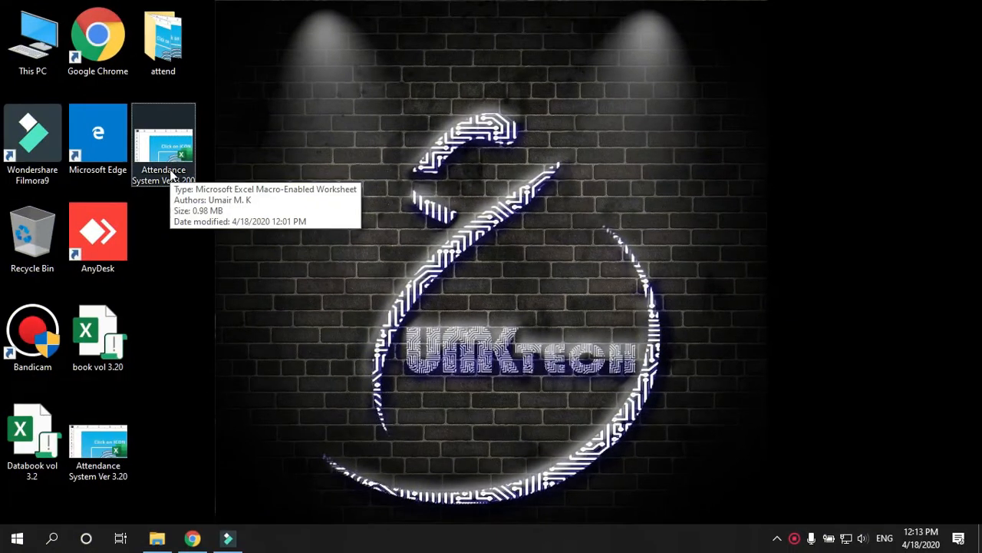
Step: Open the Attendance System Ver 3.200 workbook from the desktop, look over the Database sheet and show the start of the Jan sheet
{"action": "double_click", "coordinate": [172, 177]}
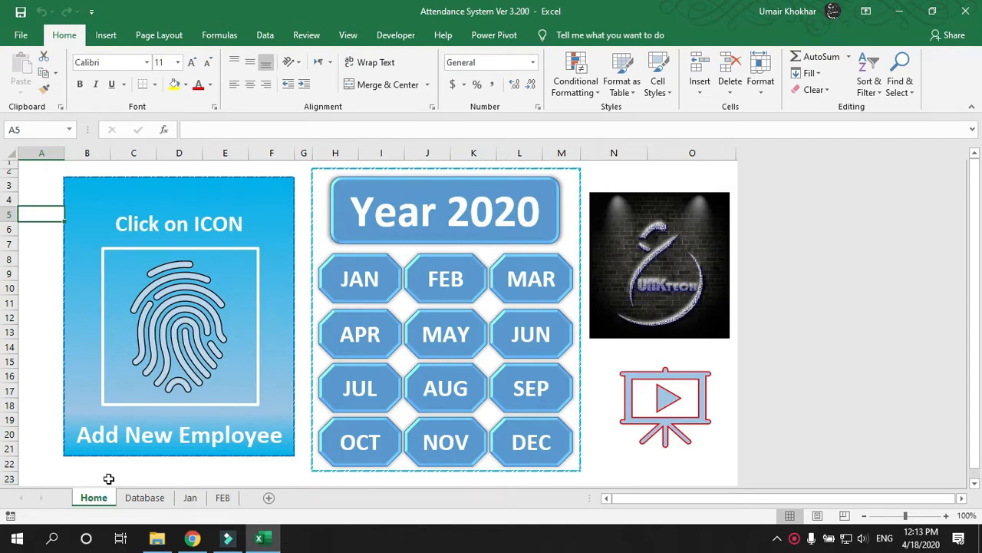
{"action": "left_click", "coordinate": [143, 498]}
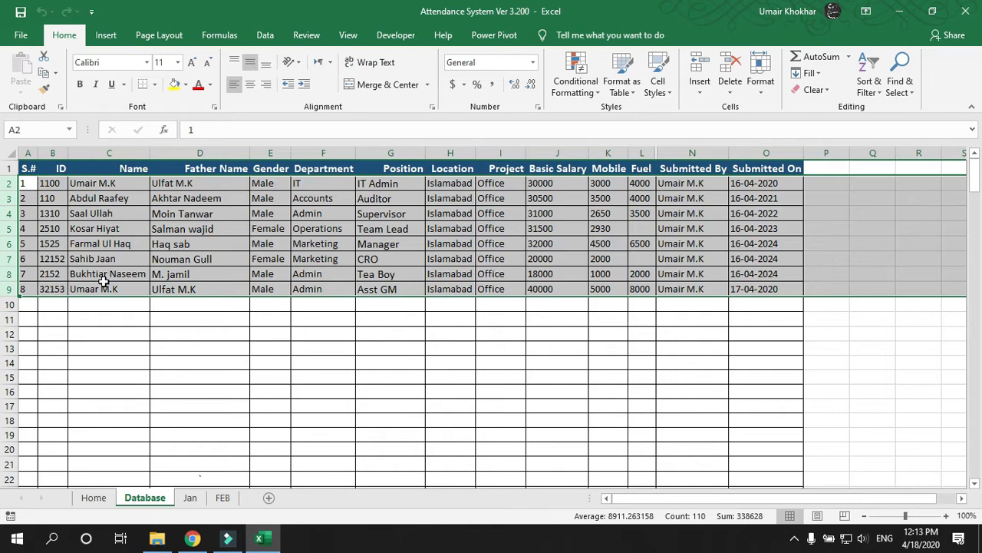
{"action": "left_click", "coordinate": [190, 499]}
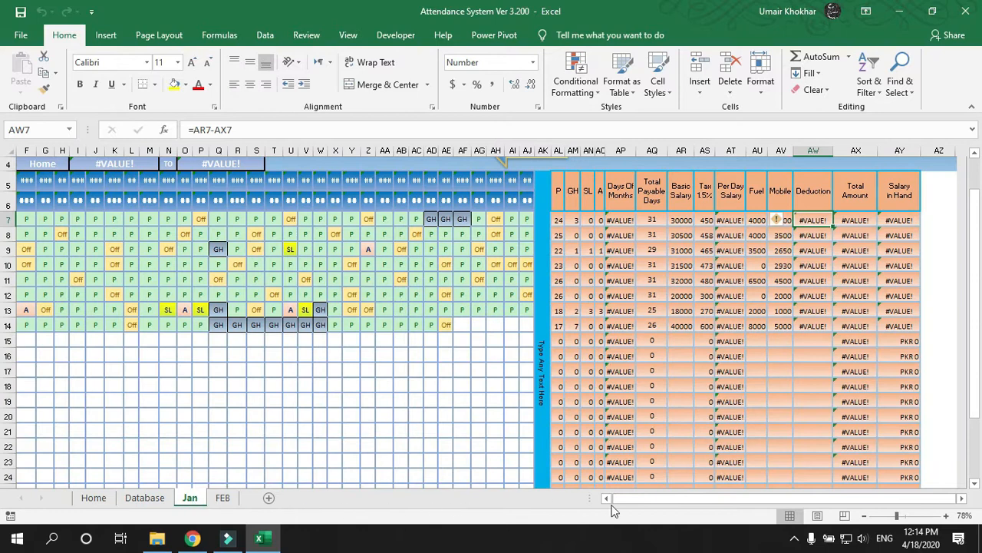
{"action": "left_click", "coordinate": [605, 499]}
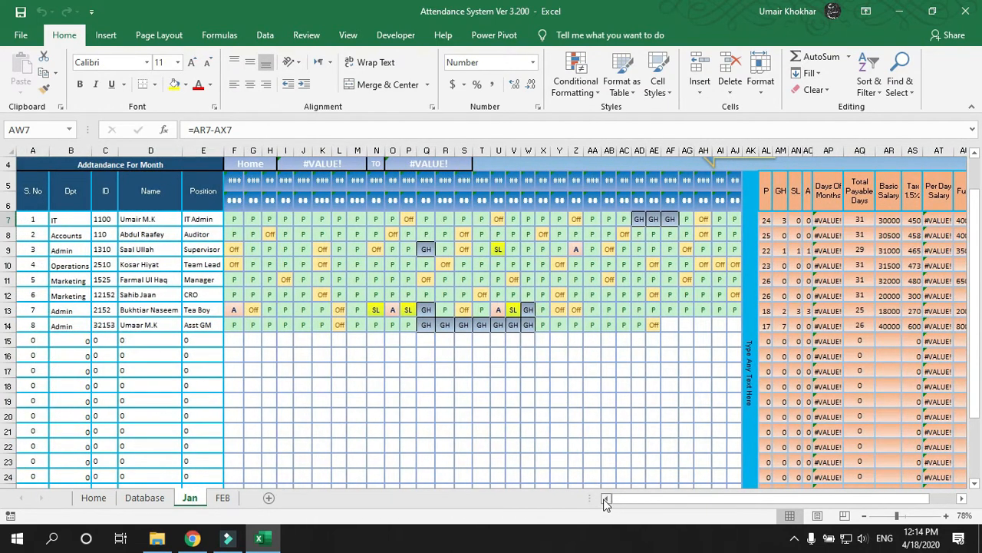
Step: Freeze the first column of the Jan sheet so it stays visible while scrolling sideways
{"action": "left_click", "coordinate": [148, 167]}
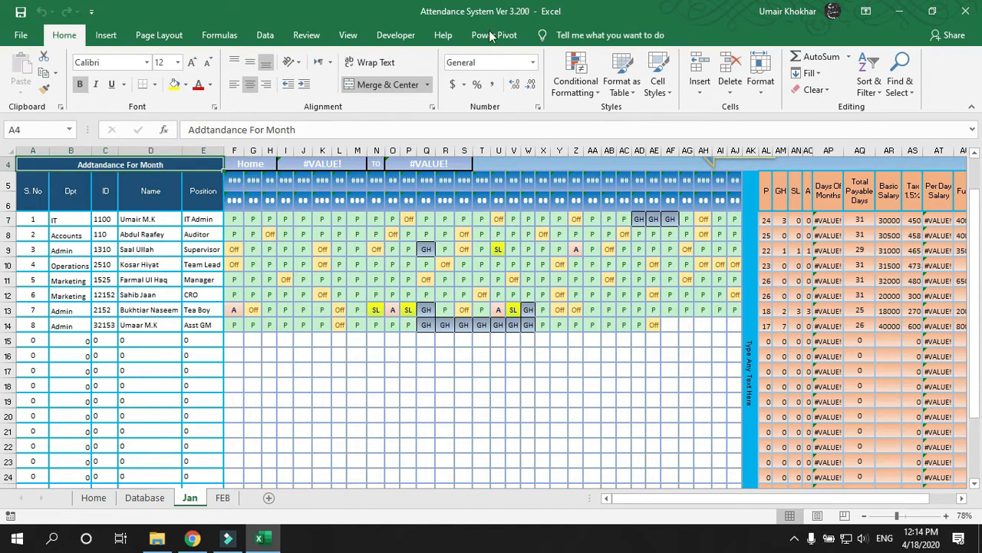
{"action": "left_click", "coordinate": [437, 36]}
{"action": "left_click", "coordinate": [405, 39]}
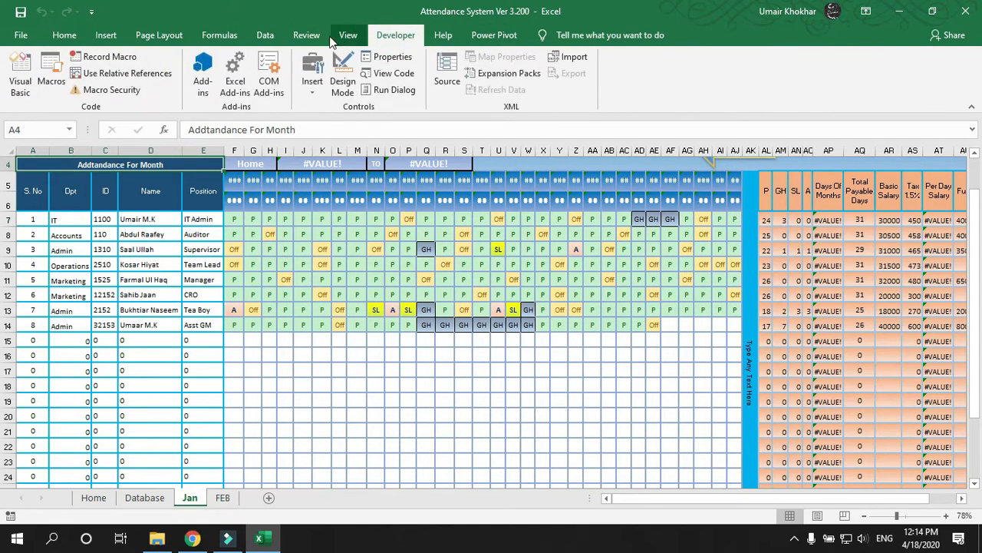
{"action": "left_click", "coordinate": [254, 36]}
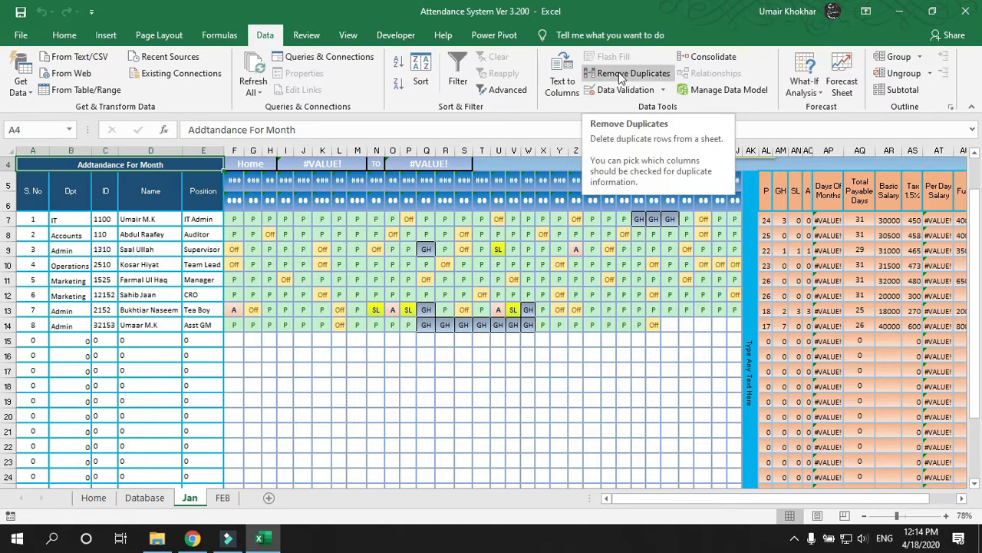
{"action": "left_click", "coordinate": [221, 36]}
{"action": "left_click", "coordinate": [357, 40]}
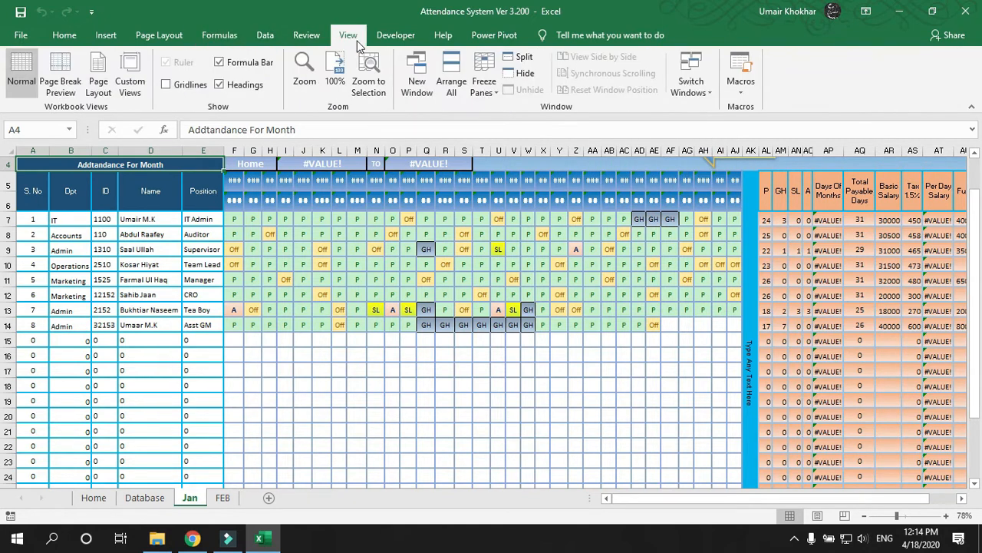
{"action": "left_click", "coordinate": [487, 84]}
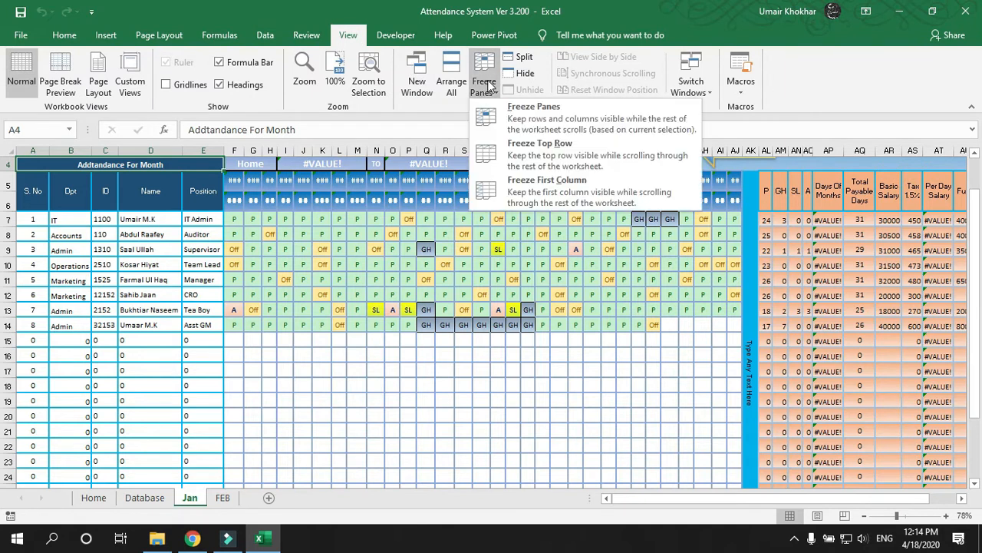
{"action": "left_click", "coordinate": [503, 186]}
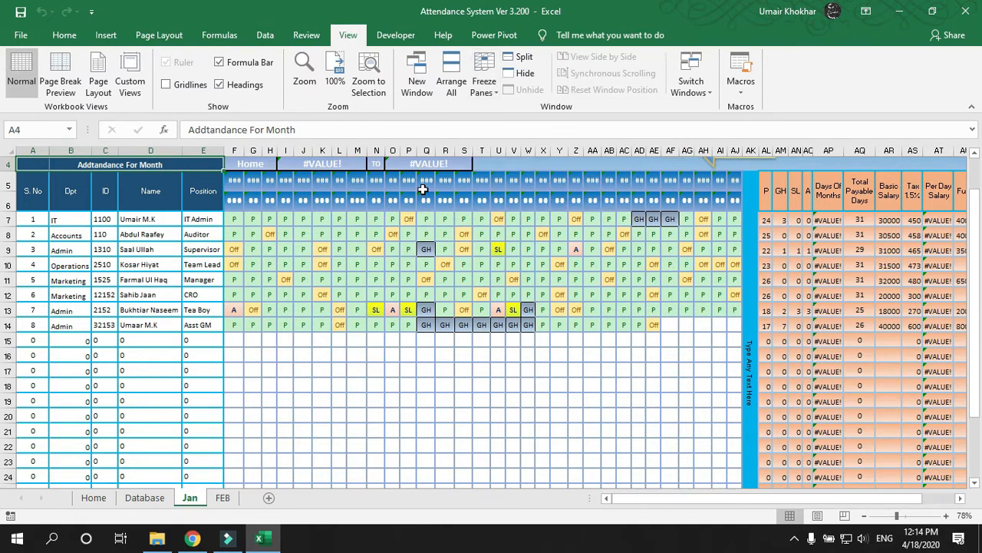
{"action": "left_click", "coordinate": [334, 376]}
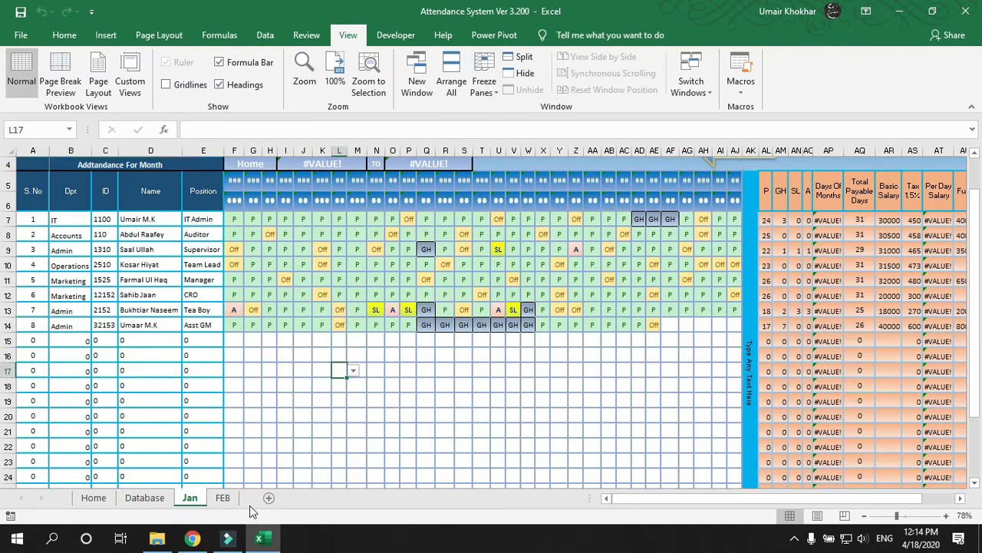
Step: Look through the Database, Home and FEB sheets and the attendance grid on the Jan sheet
{"action": "left_click", "coordinate": [145, 498]}
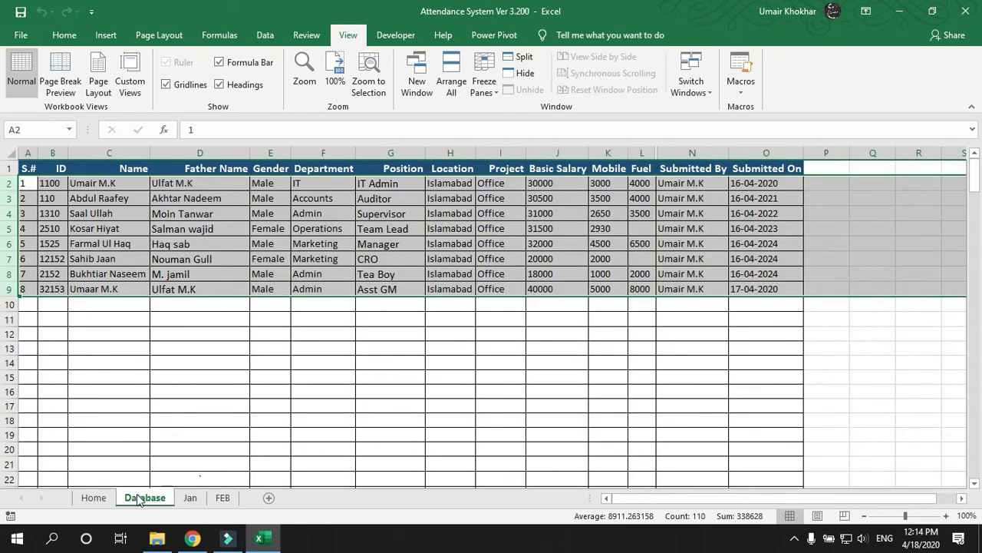
{"action": "left_click", "coordinate": [98, 497]}
{"action": "left_click", "coordinate": [145, 498]}
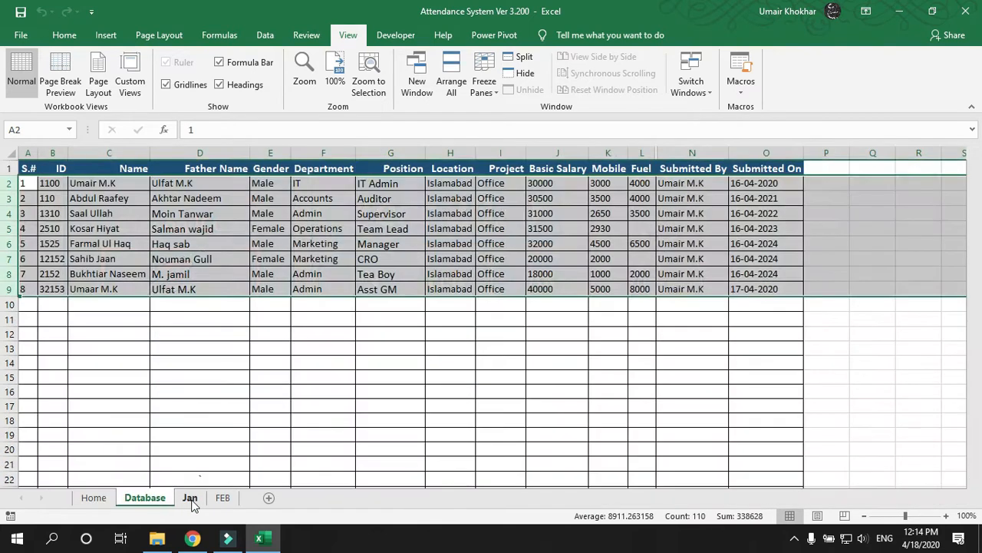
{"action": "left_click", "coordinate": [191, 500]}
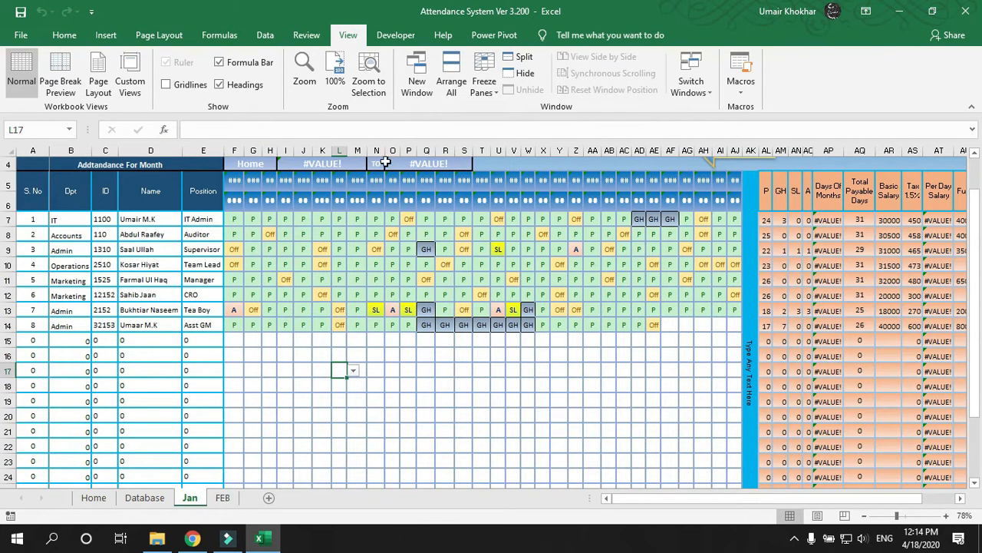
{"action": "left_click", "coordinate": [340, 198]}
{"action": "left_click", "coordinate": [322, 248]}
{"action": "left_click", "coordinate": [285, 219]}
{"action": "left_click_drag", "start_coordinate": [641, 500], "coordinate": [399, 458]}
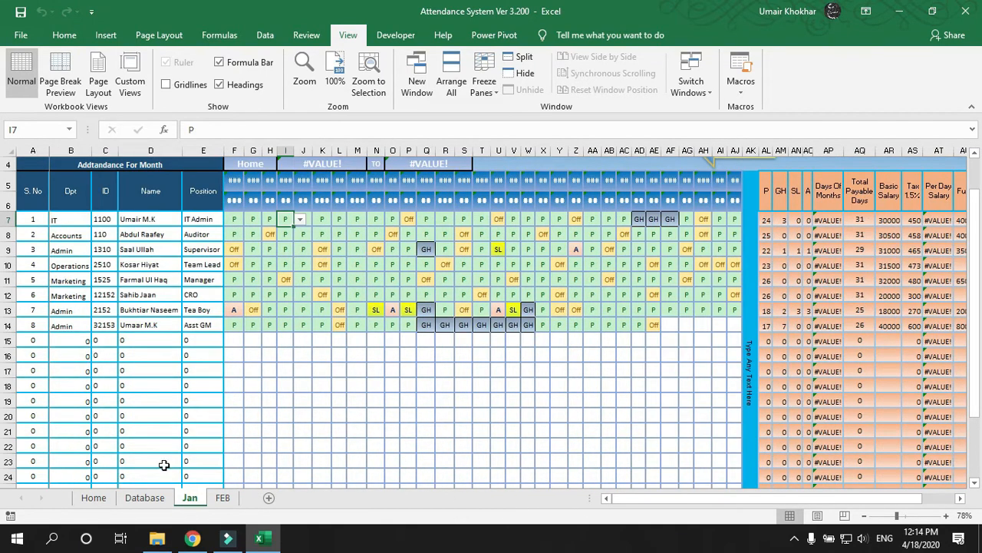
{"action": "left_click", "coordinate": [221, 496]}
{"action": "left_click", "coordinate": [189, 498]}
Step: Set the month in cell F4 of the Jan sheet's header to Jan
{"action": "left_click", "coordinate": [274, 189]}
{"action": "left_click", "coordinate": [310, 163]}
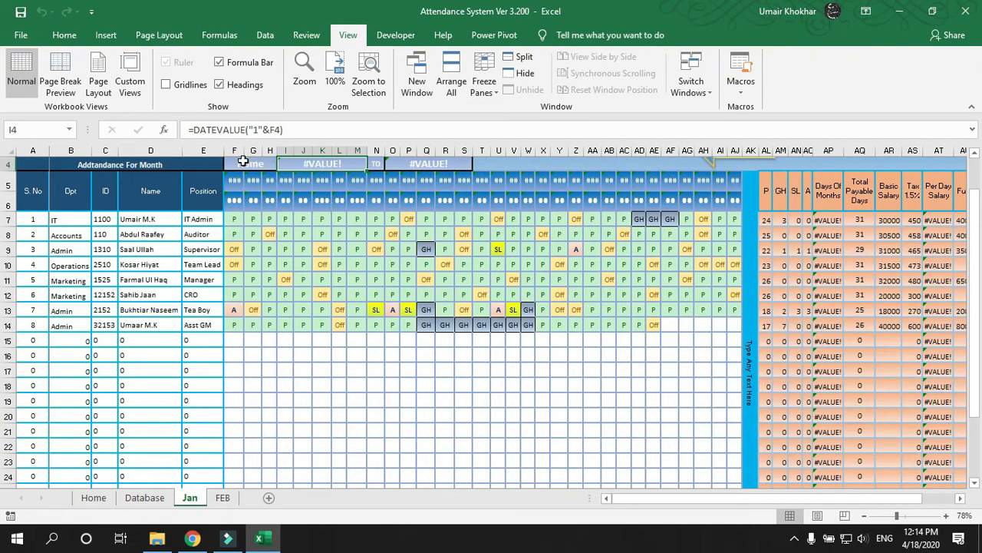
{"action": "left_click", "coordinate": [455, 297]}
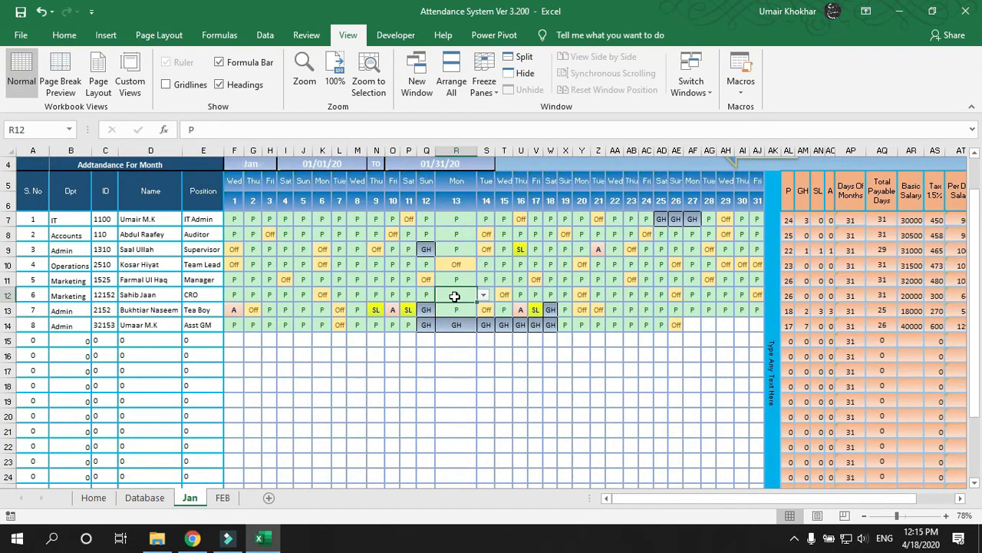
Step: Auto-fit the width of column R and narrow the S. No column on the Jan sheet
{"action": "double_click", "coordinate": [476, 150]}
{"action": "left_click", "coordinate": [359, 352]}
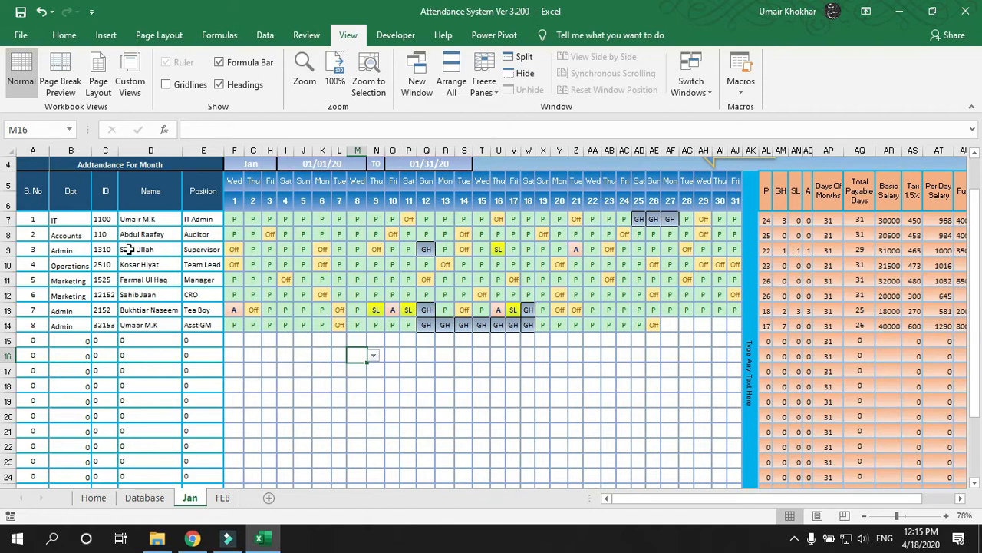
{"action": "left_click_drag", "start_coordinate": [49, 143], "coordinate": [82, 150]}
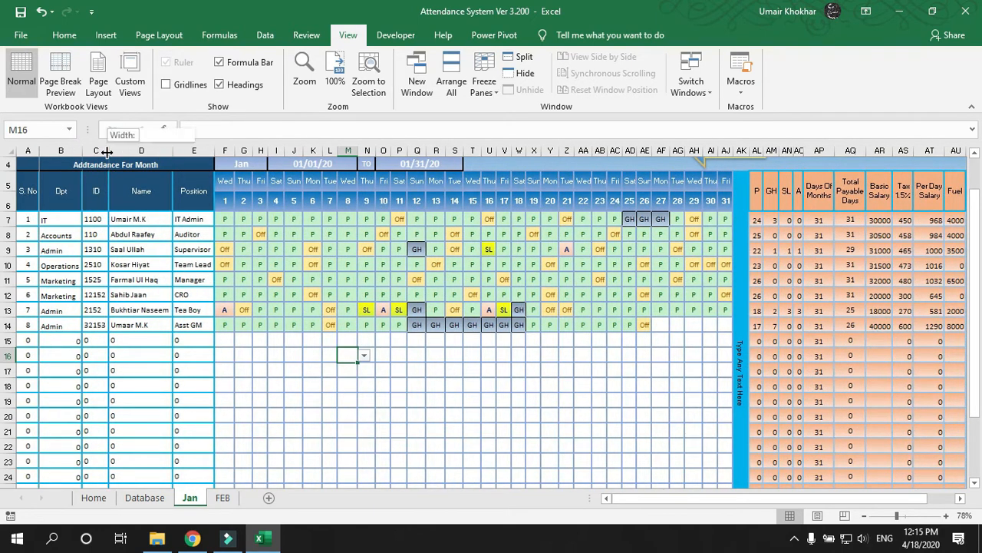
{"action": "left_click", "coordinate": [316, 401]}
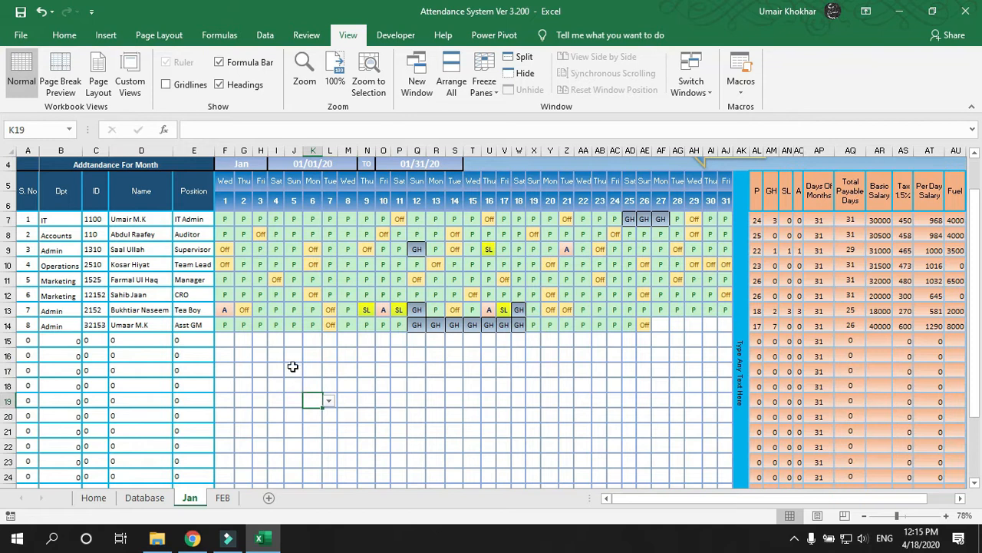
{"action": "left_click", "coordinate": [293, 369]}
Step: Mark day 1 in row 15 of the attendance grid as P, using the cell's list of attendance codes
{"action": "left_click", "coordinate": [226, 342]}
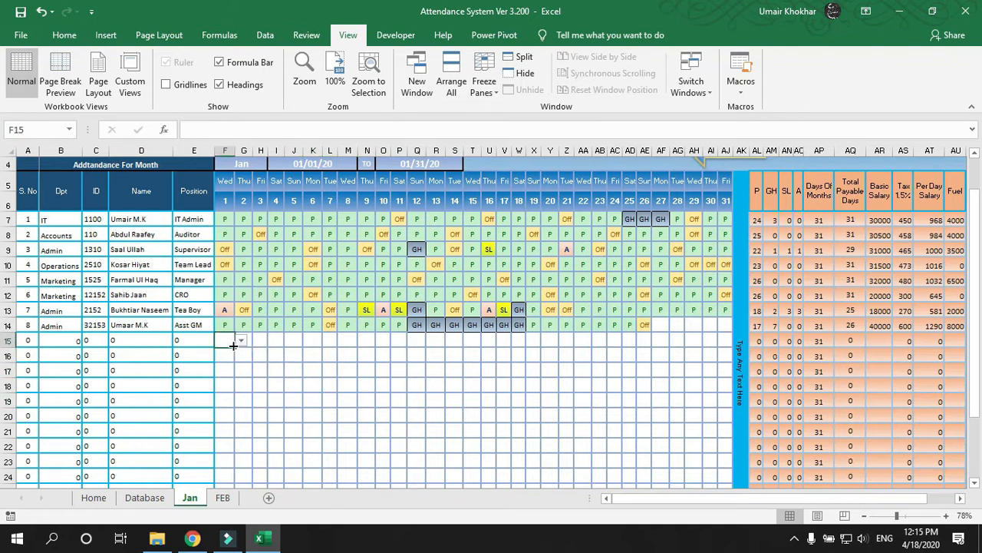
{"action": "left_click", "coordinate": [241, 341]}
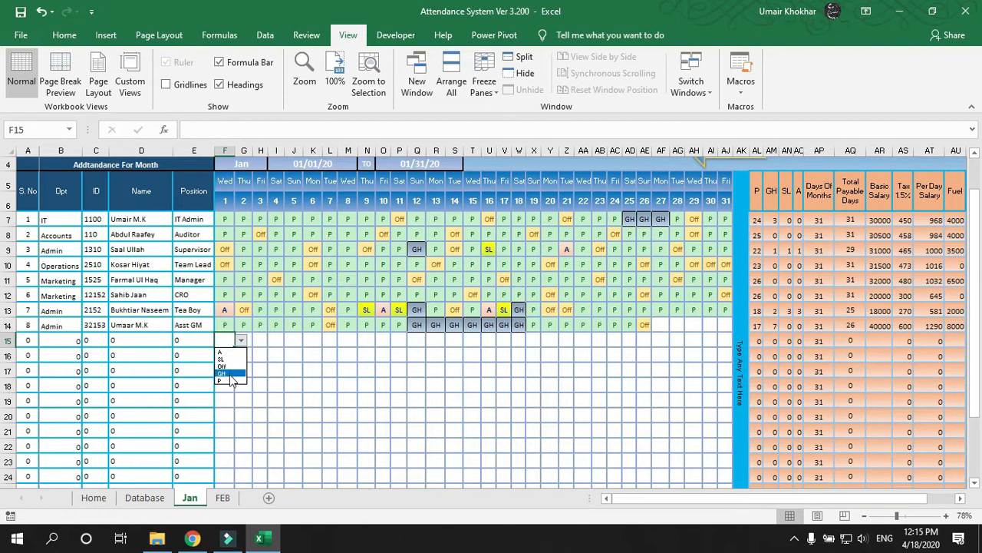
{"action": "left_click", "coordinate": [233, 381]}
{"action": "left_click", "coordinate": [278, 369]}
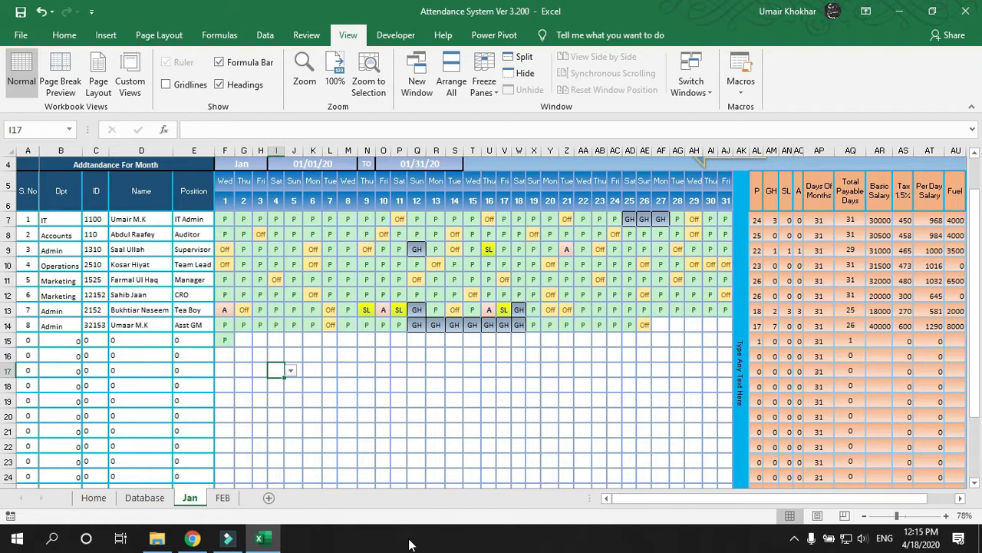
Step: Examine the P, GH, SL and A count columns and the Days Of Months column beside the attendance grid
{"action": "left_click_drag", "start_coordinate": [639, 501], "coordinate": [651, 500]}
{"action": "scroll", "coordinate": [645, 303], "scroll_direction": "up", "scroll_amount": 1}
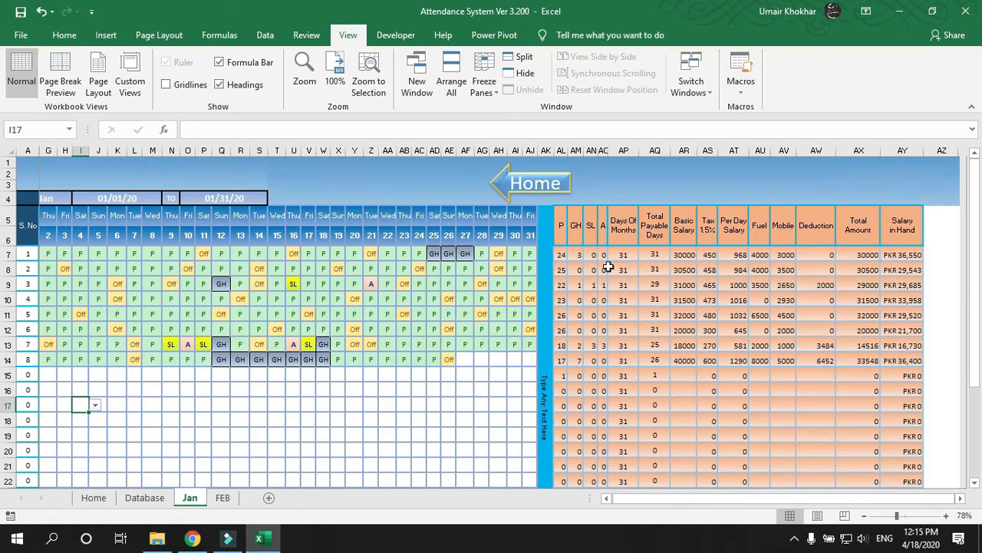
{"action": "left_click", "coordinate": [570, 237]}
{"action": "key", "text": "Left"}
{"action": "key", "text": "Right"}
{"action": "left_click", "coordinate": [597, 231]}
{"action": "left_click", "coordinate": [603, 230]}
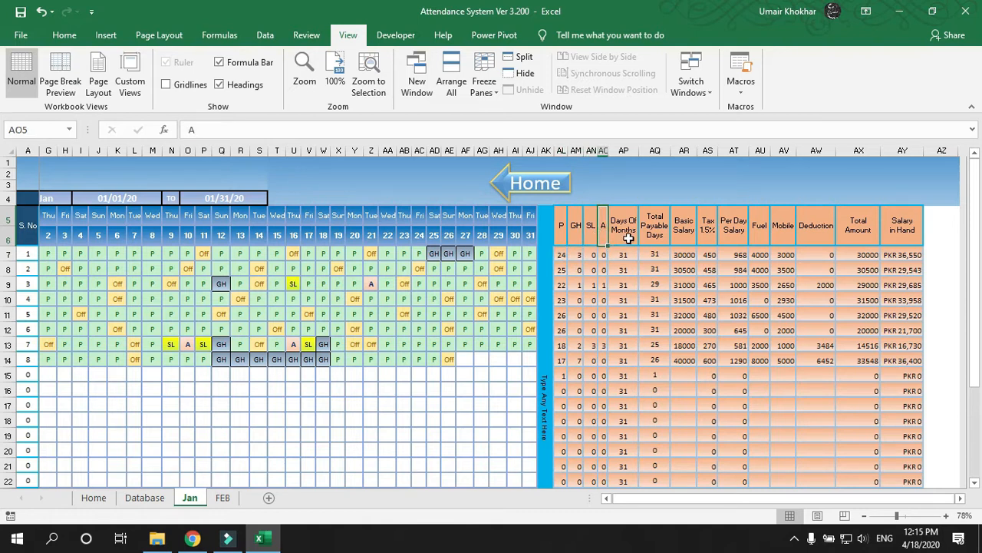
{"action": "left_click", "coordinate": [628, 238]}
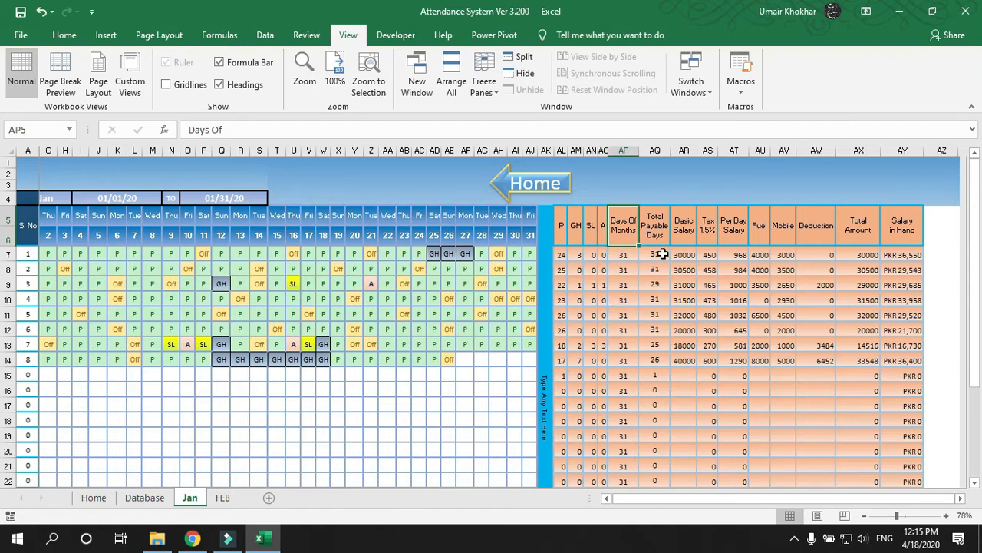
Step: Examine the Total Payable Days, Basic Salary, Tax 1.5% and Per Day Salary columns and their formulas
{"action": "left_click", "coordinate": [652, 220]}
{"action": "left_click", "coordinate": [649, 261]}
{"action": "left_click_drag", "start_coordinate": [649, 261], "coordinate": [654, 405]}
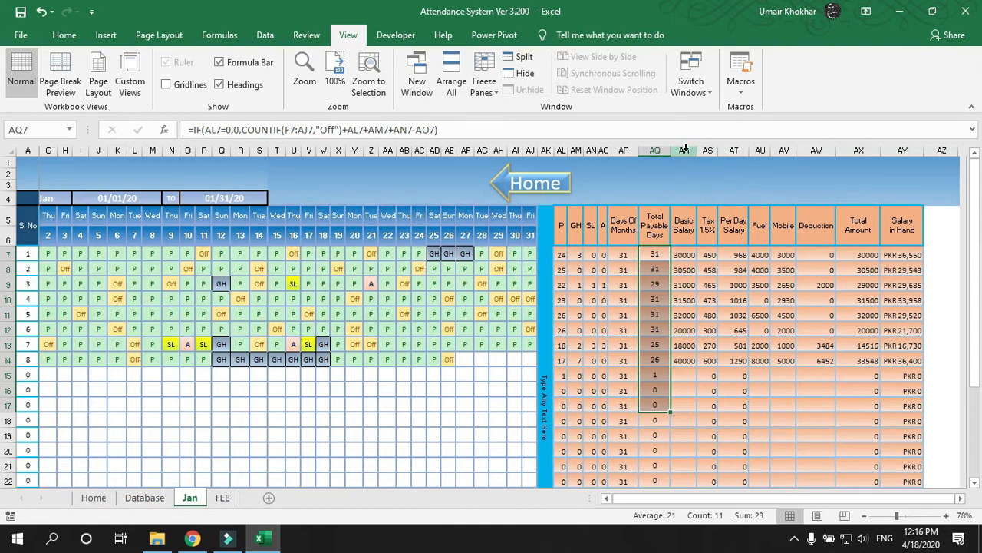
{"action": "left_click", "coordinate": [684, 224]}
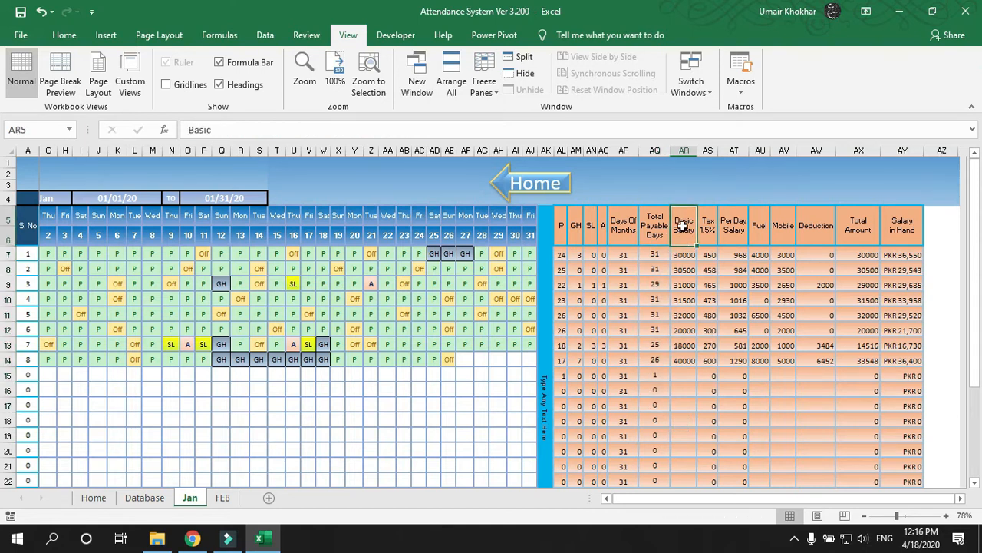
{"action": "left_click_drag", "start_coordinate": [683, 253], "coordinate": [682, 388]}
{"action": "left_click", "coordinate": [708, 224]}
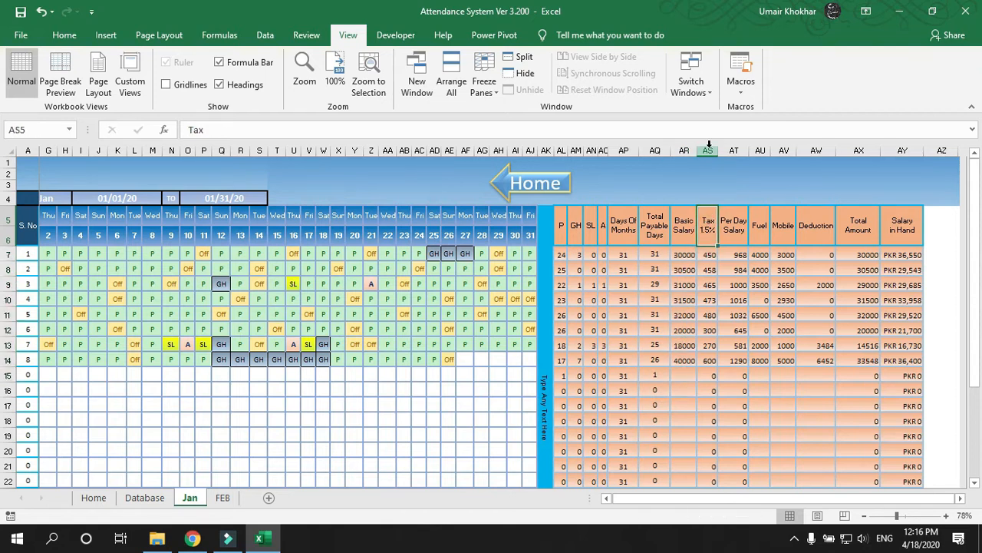
{"action": "left_click", "coordinate": [709, 149]}
{"action": "left_click", "coordinate": [726, 238]}
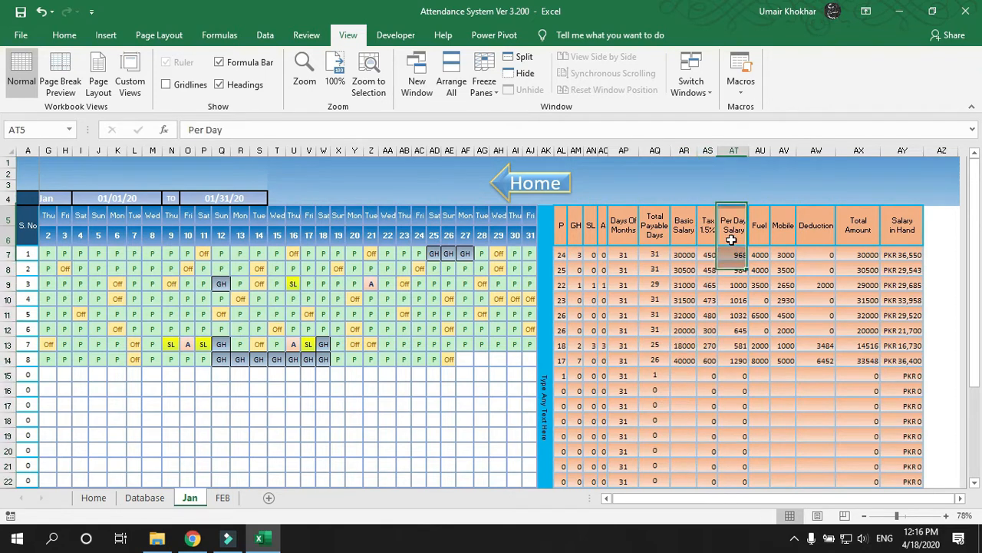
{"action": "left_click", "coordinate": [740, 269]}
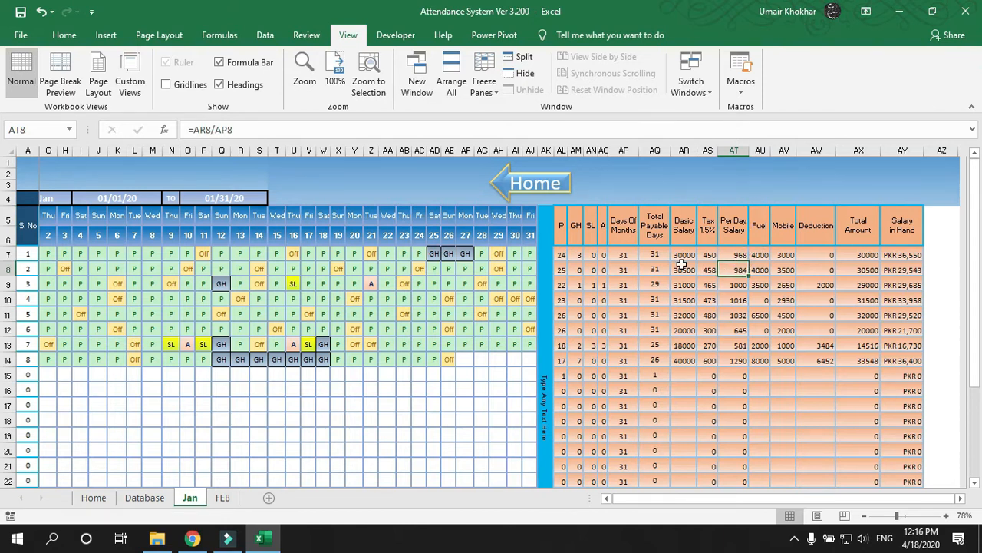
Step: Examine the Fuel, Mobile, Deduction and Total Amount columns of the payroll section
{"action": "left_click", "coordinate": [775, 301]}
{"action": "left_click", "coordinate": [766, 225]}
{"action": "left_click", "coordinate": [783, 228]}
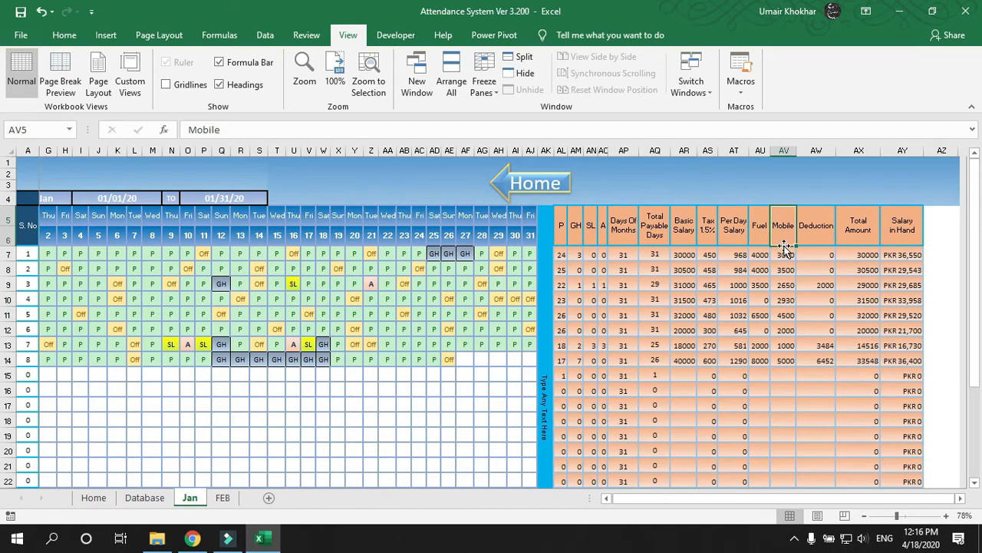
{"action": "left_click_drag", "start_coordinate": [765, 224], "coordinate": [782, 288]}
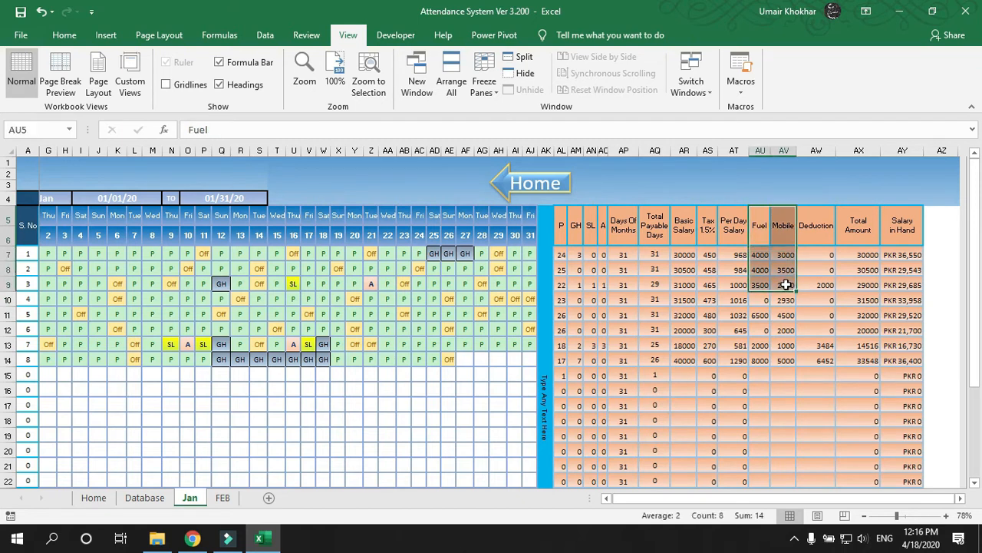
{"action": "left_click", "coordinate": [813, 230]}
{"action": "mouse_move", "coordinate": [812, 249]}
{"action": "left_mouse_down"}
{"action": "mouse_move", "coordinate": [813, 361]}
{"action": "mouse_move", "coordinate": [814, 224]}
{"action": "mouse_move", "coordinate": [810, 246]}
{"action": "left_mouse_up"}
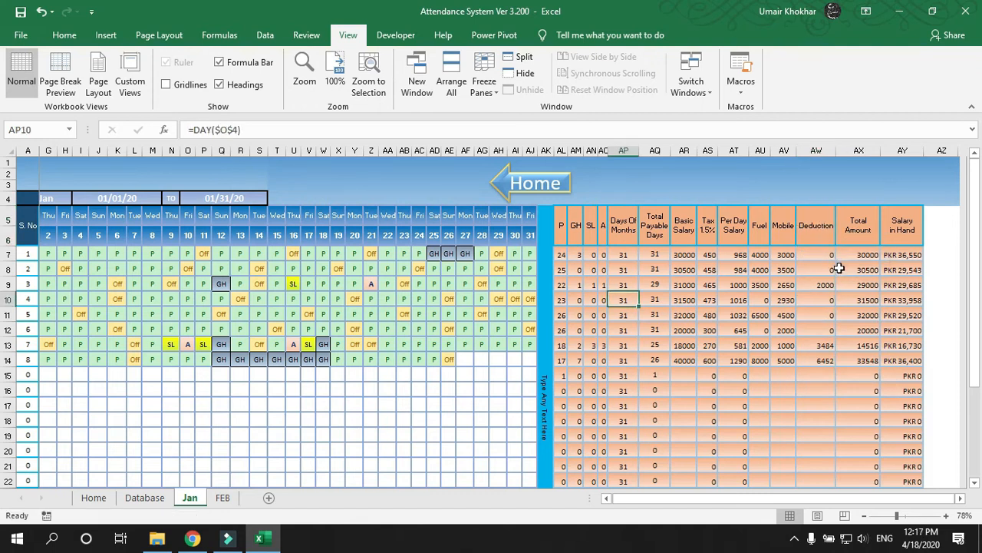
{"action": "left_click_drag", "start_coordinate": [868, 254], "coordinate": [868, 361]}
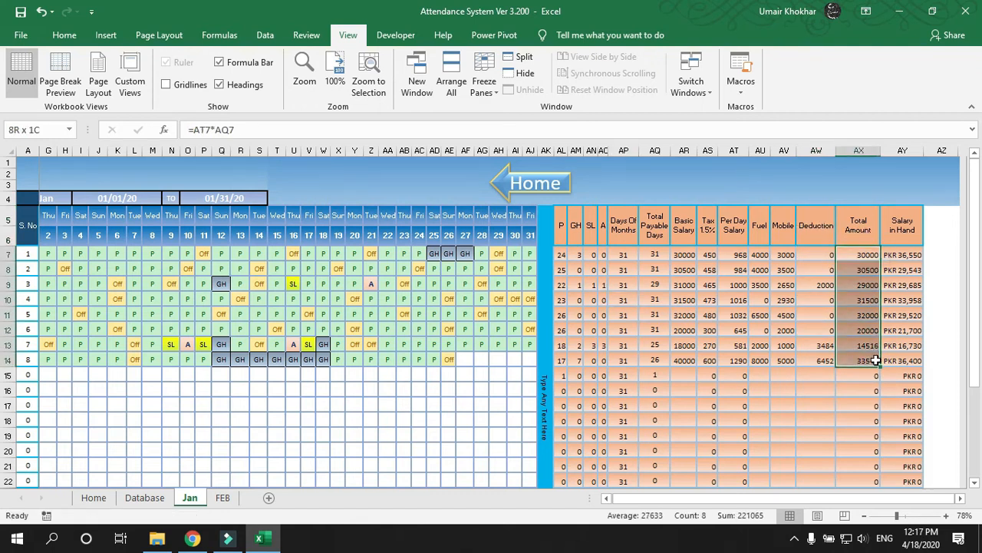
Step: Examine the Salary in Hand column of the payroll section
{"action": "left_click_drag", "start_coordinate": [906, 254], "coordinate": [910, 403]}
{"action": "left_click", "coordinate": [781, 373]}
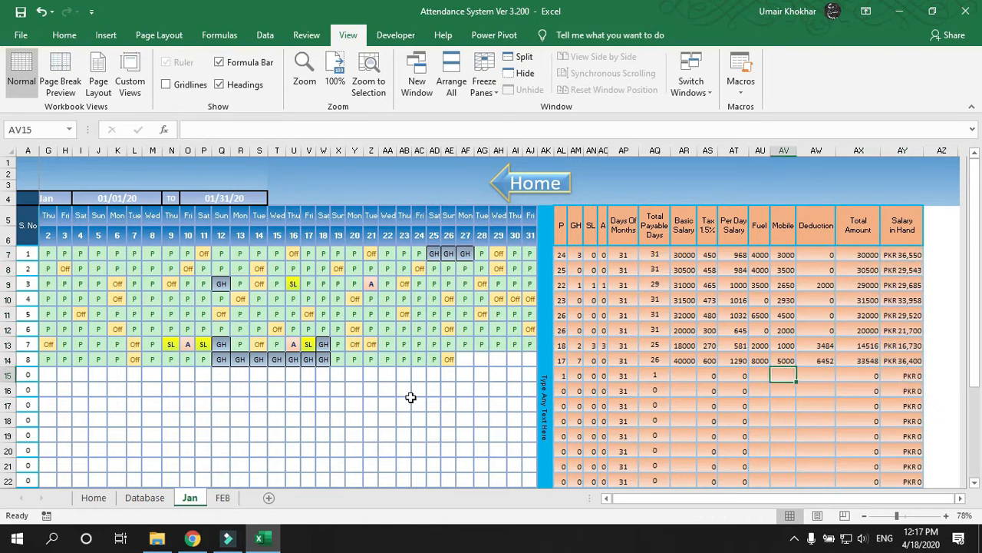
Step: Copy the entire Jan sheet and paste it into the empty FEB sheet
{"action": "left_click", "coordinate": [223, 498]}
{"action": "left_click", "coordinate": [198, 498]}
{"action": "key", "text": "ctrl+a"}
{"action": "key", "text": "ctrl+c"}
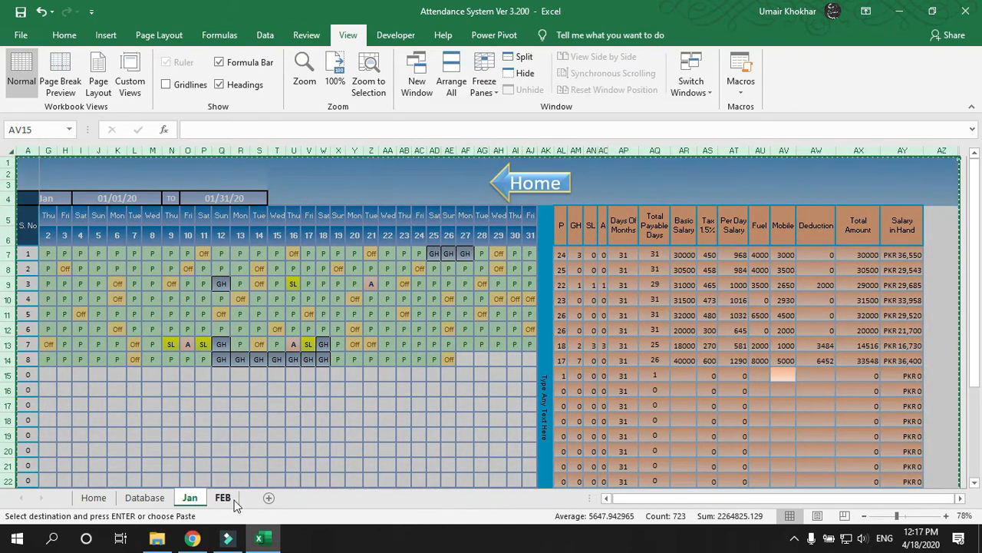
{"action": "left_click", "coordinate": [232, 498]}
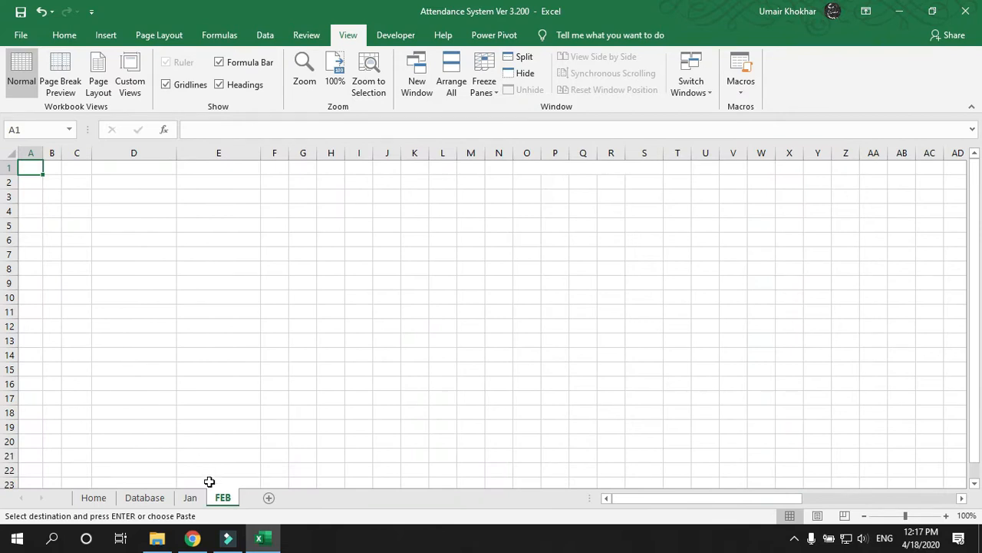
{"action": "key", "text": "Return"}
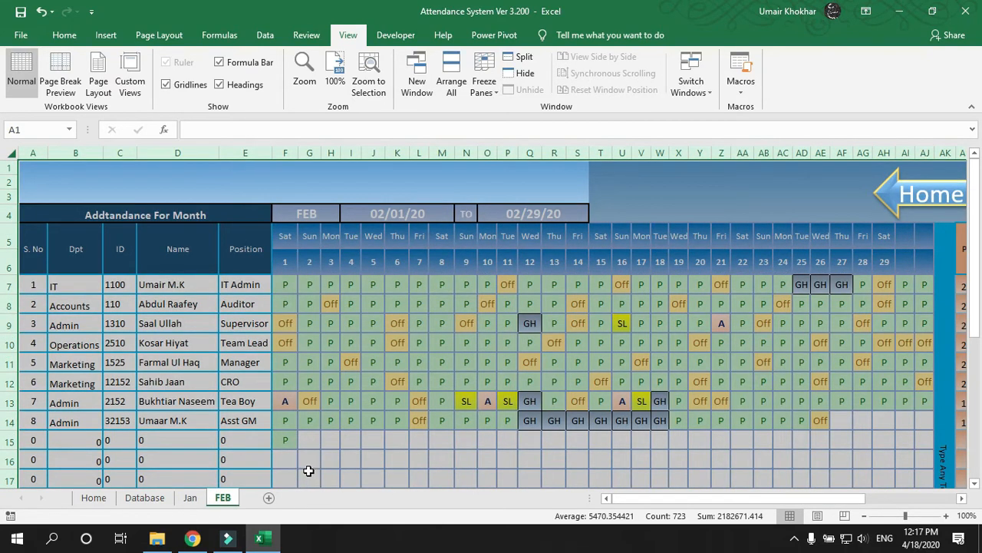
Step: Add a new sheet after FEB and paste the whole FEB sheet into it
{"action": "left_click", "coordinate": [270, 499]}
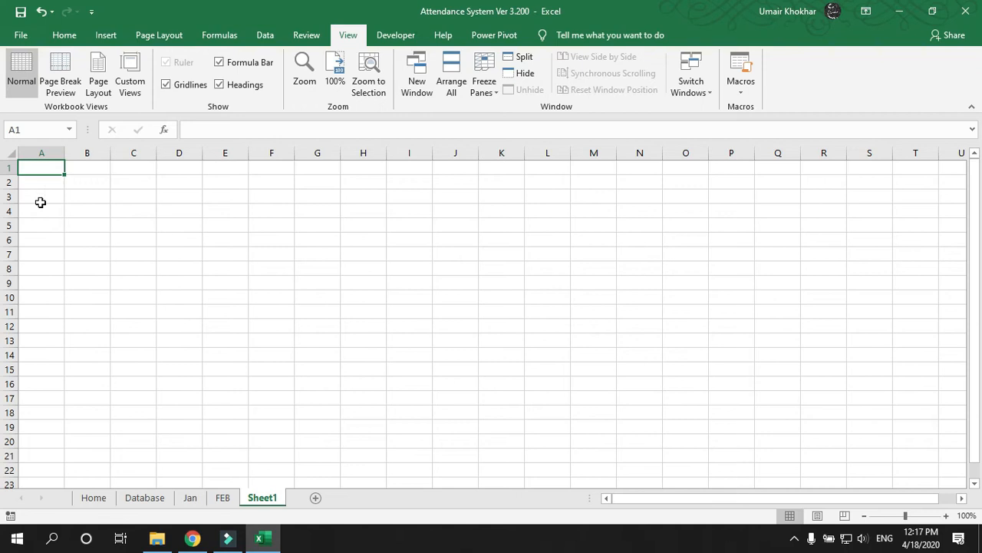
{"action": "key", "text": "Return"}
{"action": "key", "text": "Up"}
{"action": "type", "text": "v"}
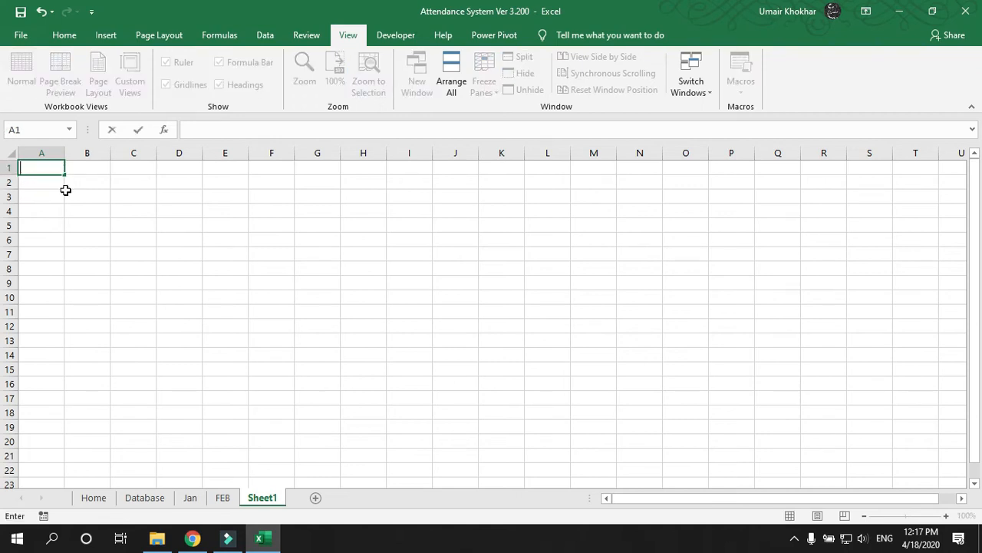
{"action": "left_click", "coordinate": [223, 498]}
{"action": "key", "text": "ctrl+c"}
{"action": "left_click", "coordinate": [253, 497]}
{"action": "key", "text": "ctrl+v"}
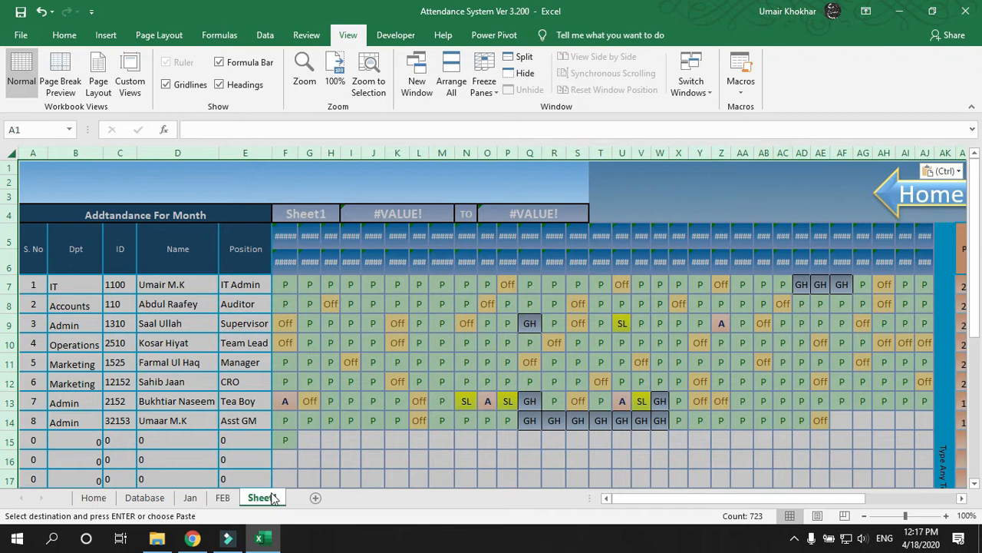
Step: Rename the newly pasted sheet as Mar
{"action": "double_click", "coordinate": [272, 497]}
{"action": "type", "text": "Mar"}
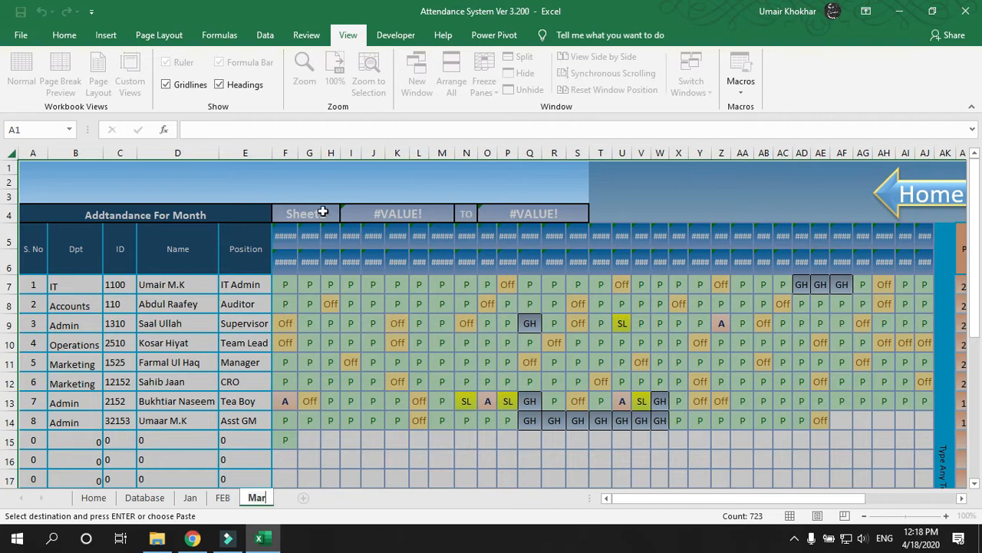
{"action": "key", "text": "Return"}
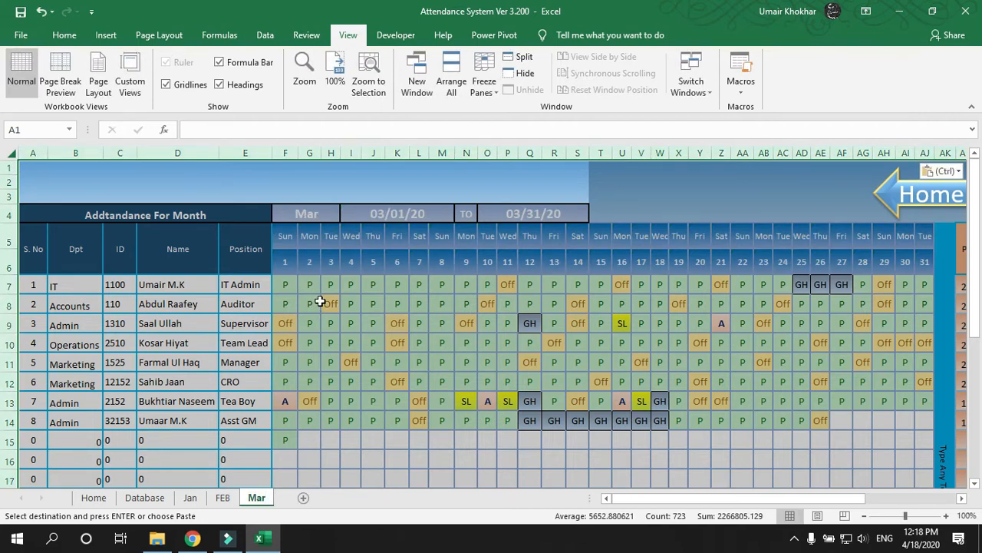
Step: Add another sheet, paste the copied attendance layout into it and name the sheet Apr
{"action": "left_click", "coordinate": [304, 498]}
{"action": "key", "text": "ctrl+v"}
{"action": "double_click", "coordinate": [304, 498]}
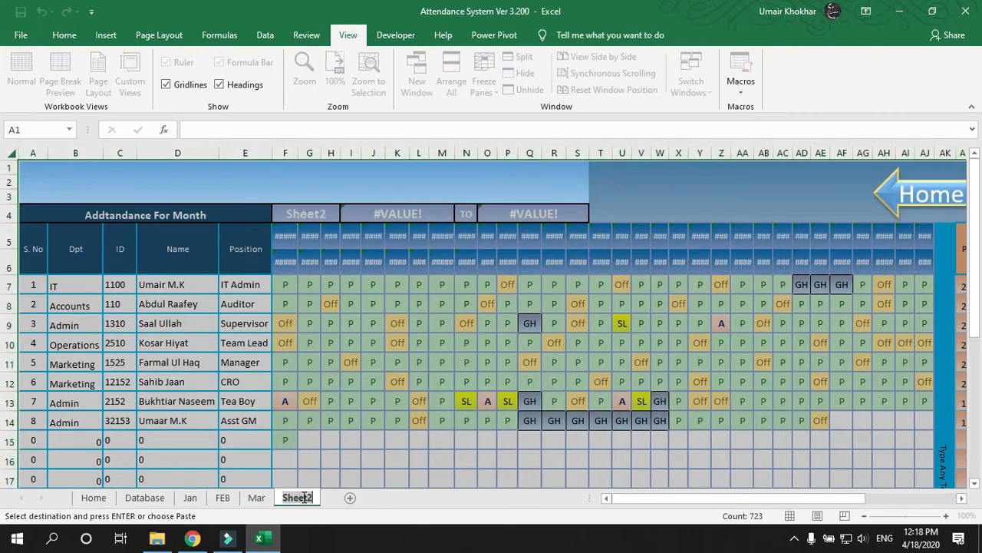
{"action": "type", "text": "pr"}
{"action": "key", "text": "Return"}
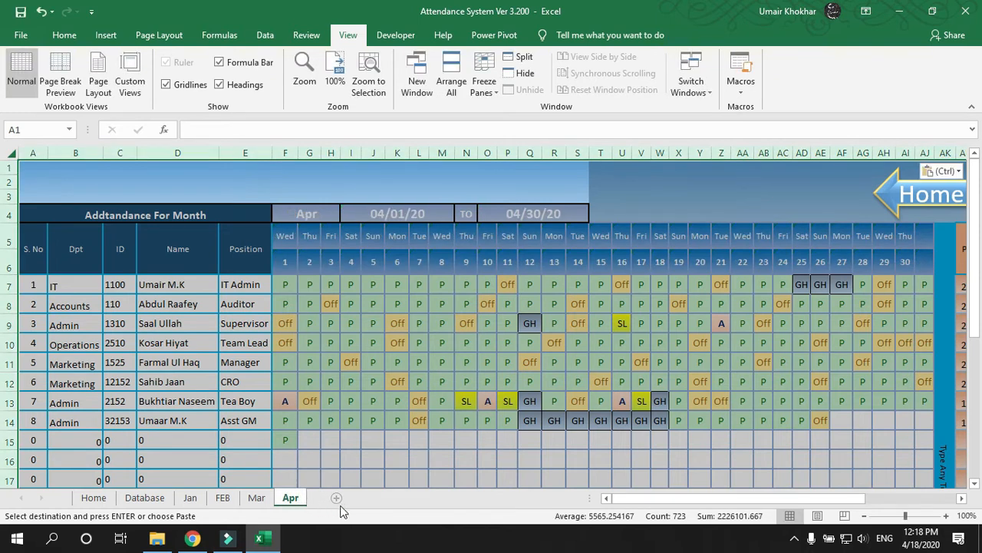
Step: Test the APR link on the Home sheet, and return to the Home sheet
{"action": "left_click", "coordinate": [101, 497]}
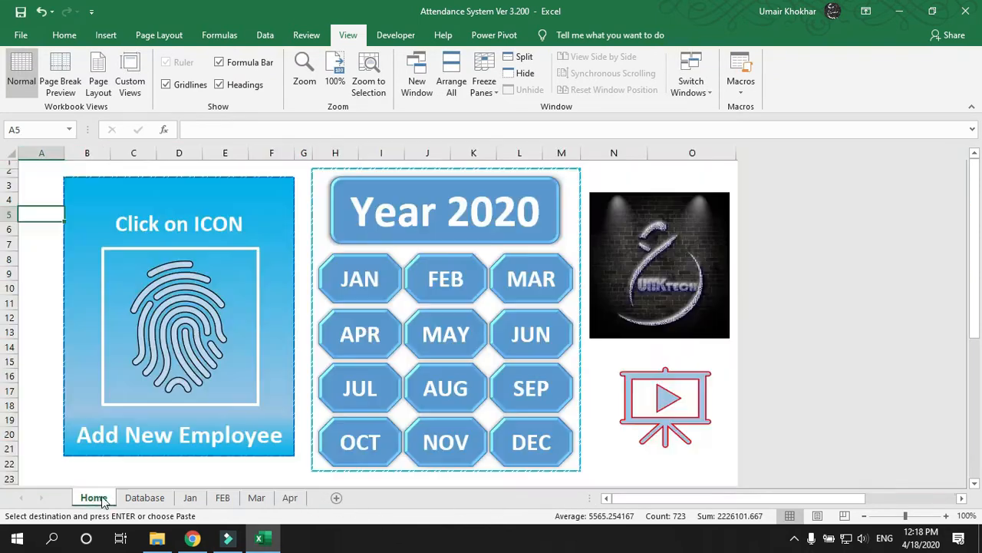
{"action": "left_click", "coordinate": [35, 304]}
{"action": "left_click", "coordinate": [37, 347]}
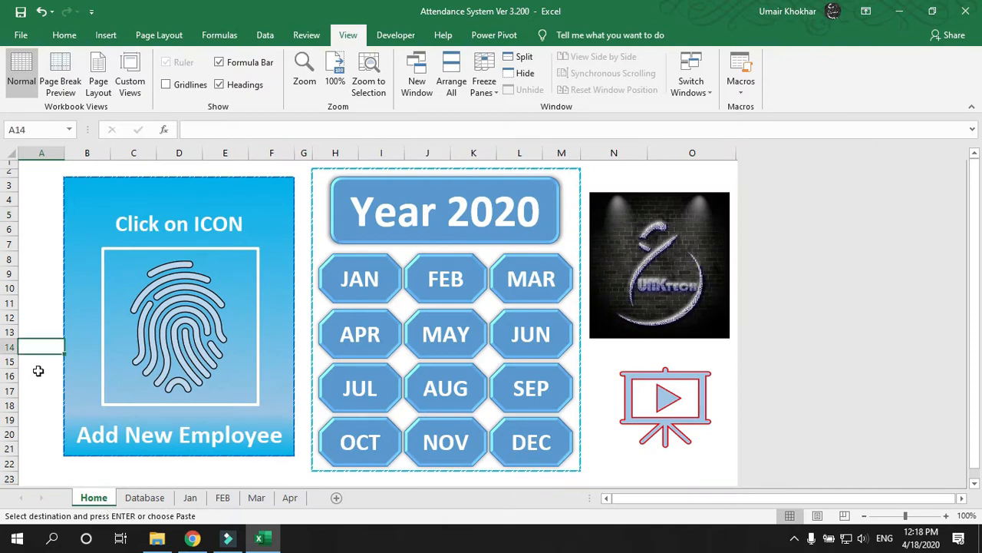
{"action": "left_click", "coordinate": [377, 338]}
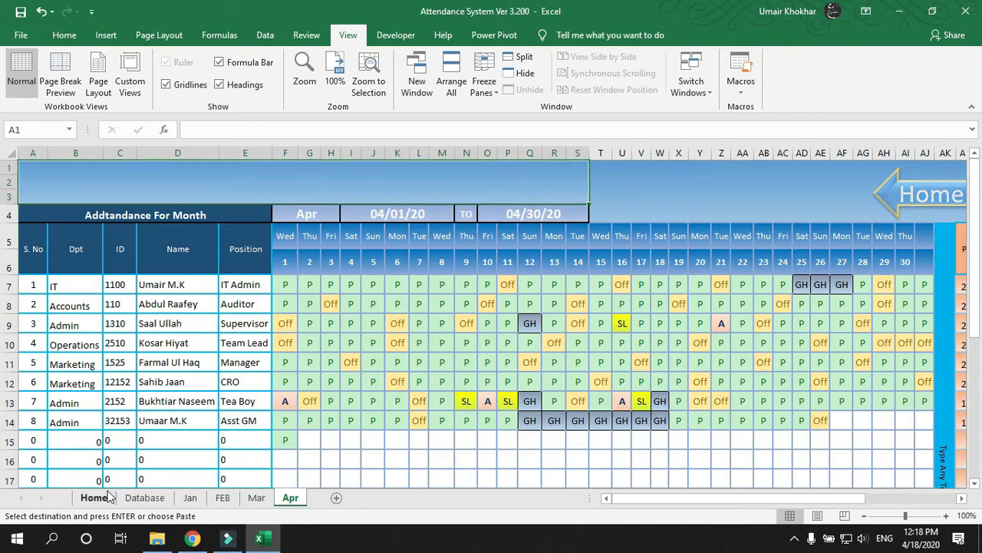
{"action": "left_click", "coordinate": [96, 497]}
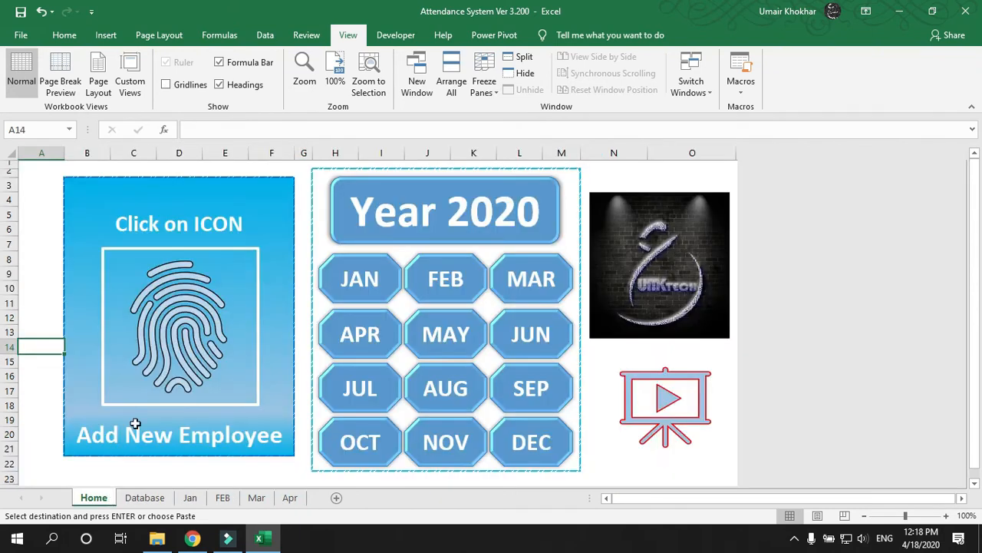
Step: Open the new-employee form and enter the employee's ID, name and father's name, gender Male and basic salary 25000
{"action": "left_click", "coordinate": [185, 335]}
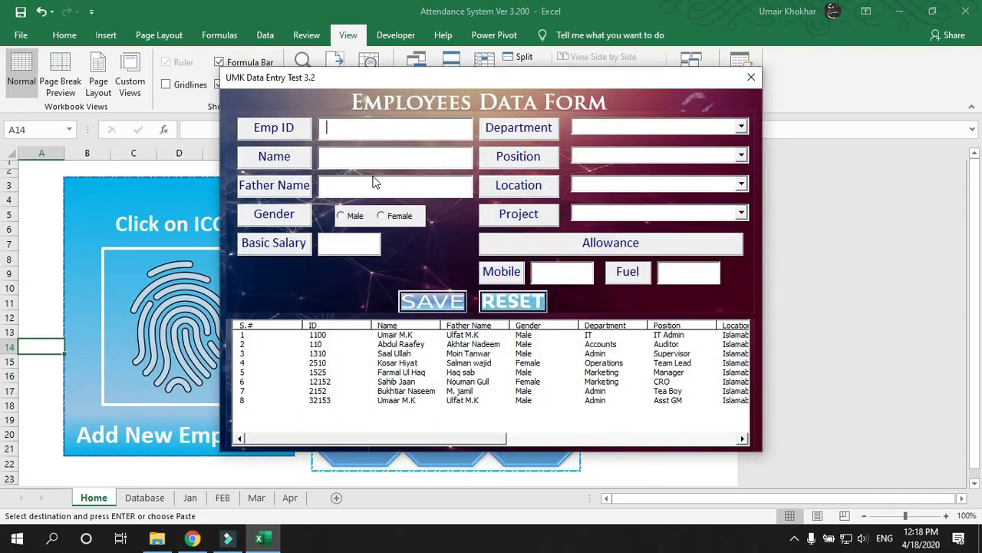
{"action": "left_click", "coordinate": [353, 129]}
{"action": "type", "text": "000"}
{"action": "type", "text": "M."}
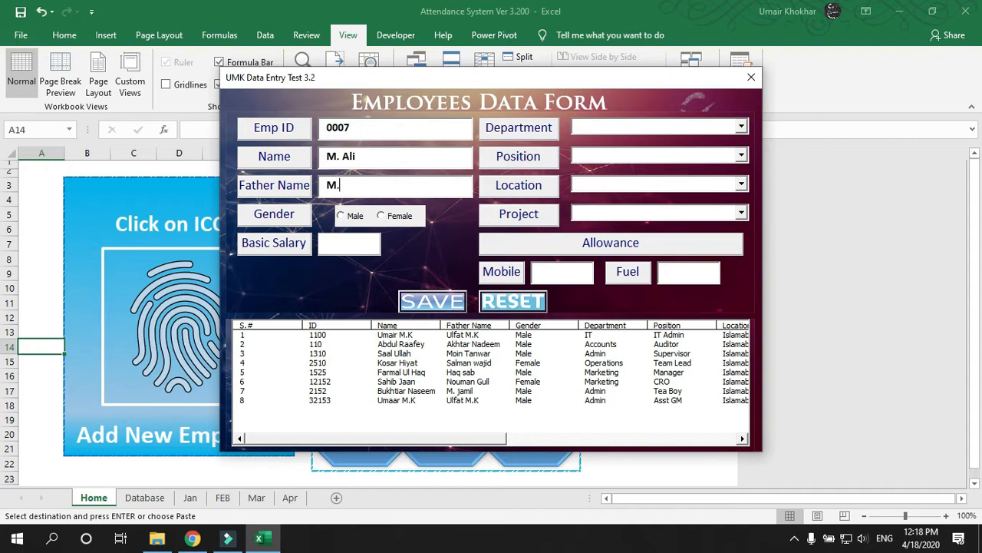
{"action": "type", "text": "een"}
{"action": "key", "text": "Tab"}
{"action": "key", "text": "Tab"}
Step: Choose Operation as the employee's department and Accountant as the position
{"action": "left_click", "coordinate": [741, 127]}
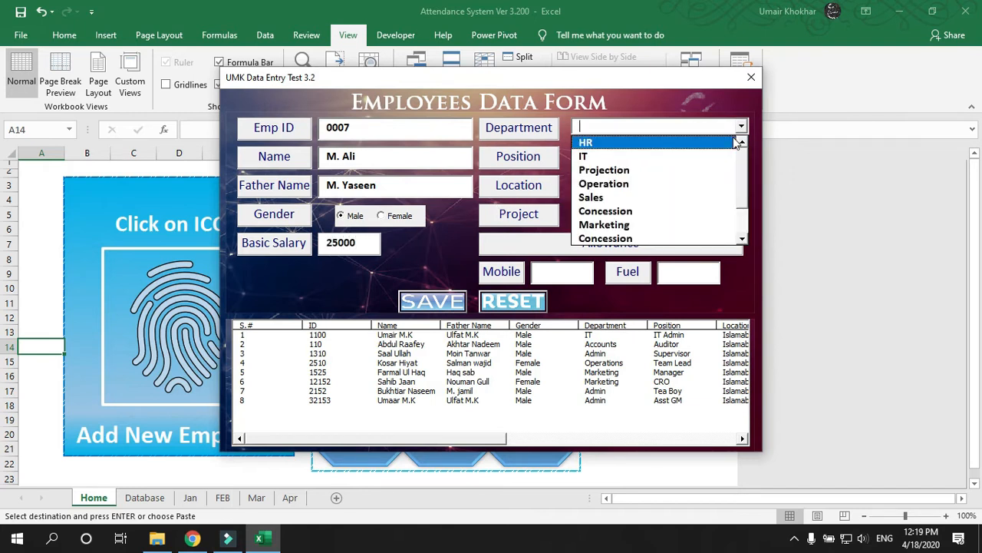
{"action": "left_click", "coordinate": [667, 184]}
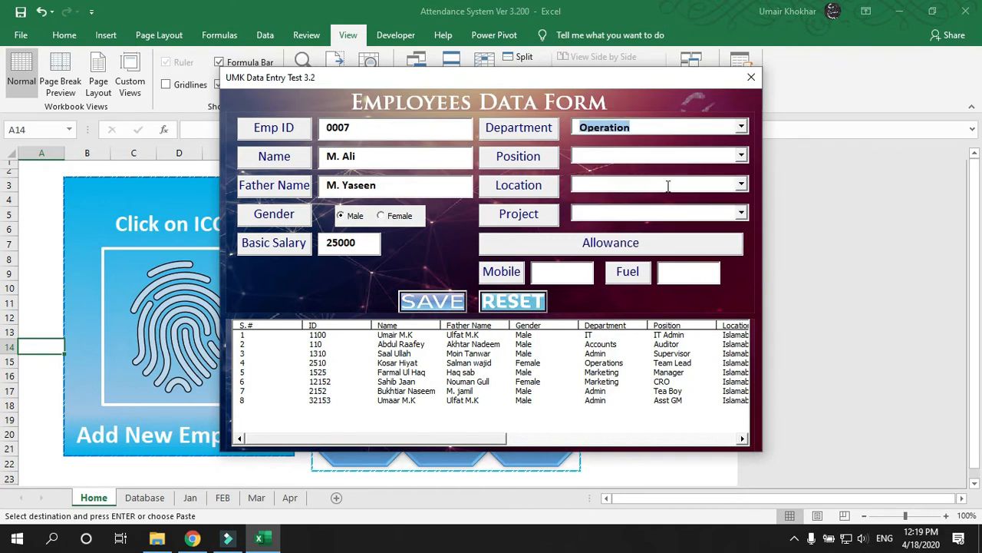
{"action": "left_click", "coordinate": [742, 156]}
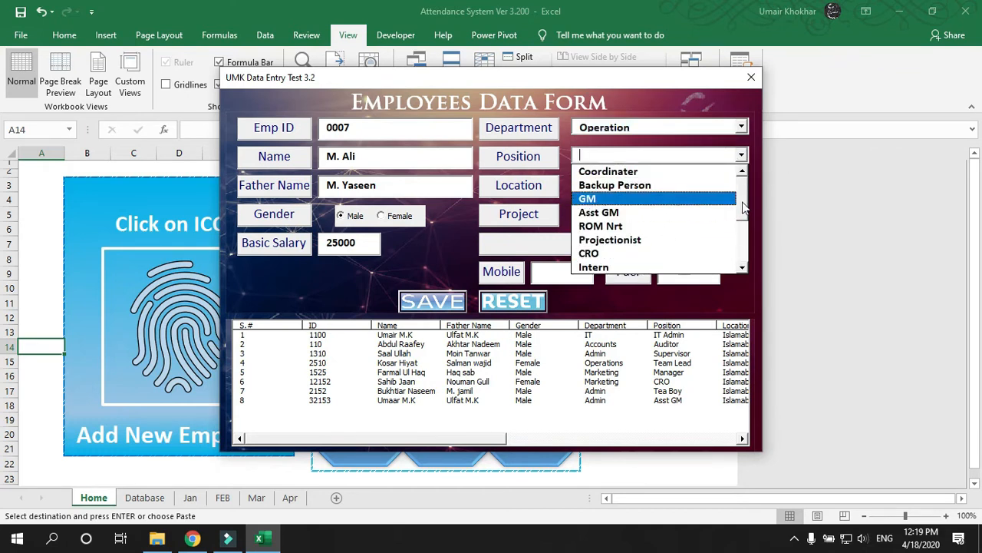
{"action": "left_click", "coordinate": [742, 247]}
{"action": "left_click", "coordinate": [741, 248]}
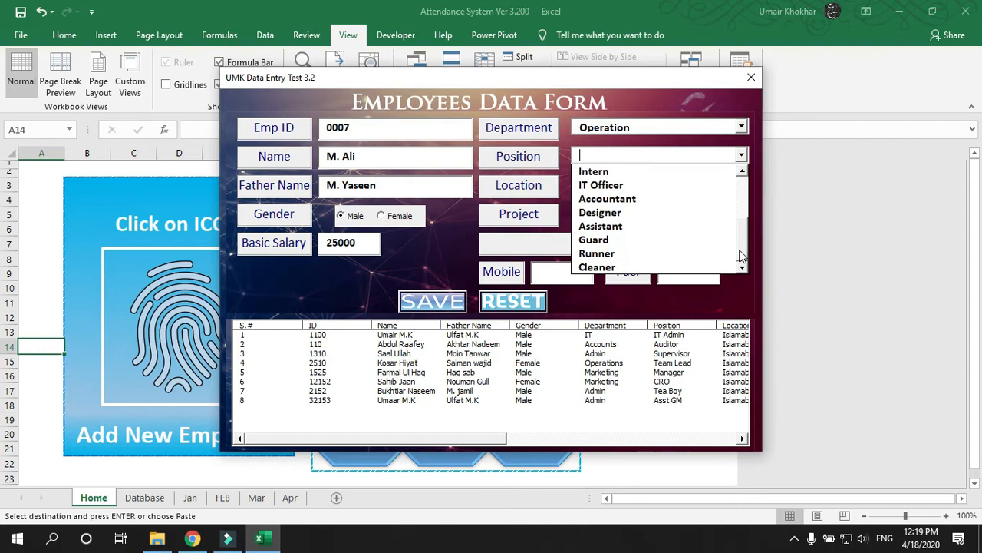
{"action": "left_click", "coordinate": [634, 200]}
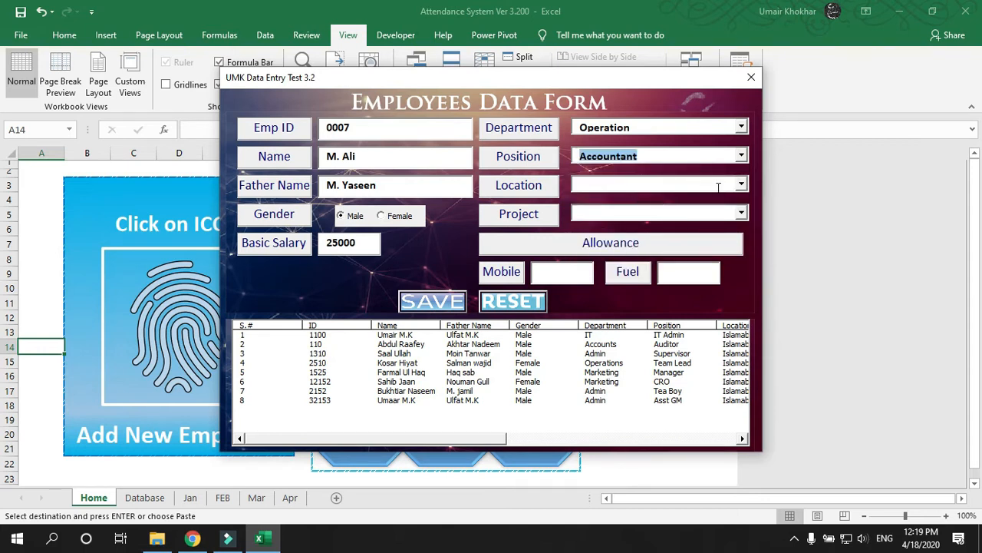
Step: Choose Islamabad as the employee's location and The Arena as the project
{"action": "left_click", "coordinate": [741, 186]}
{"action": "left_click", "coordinate": [701, 196]}
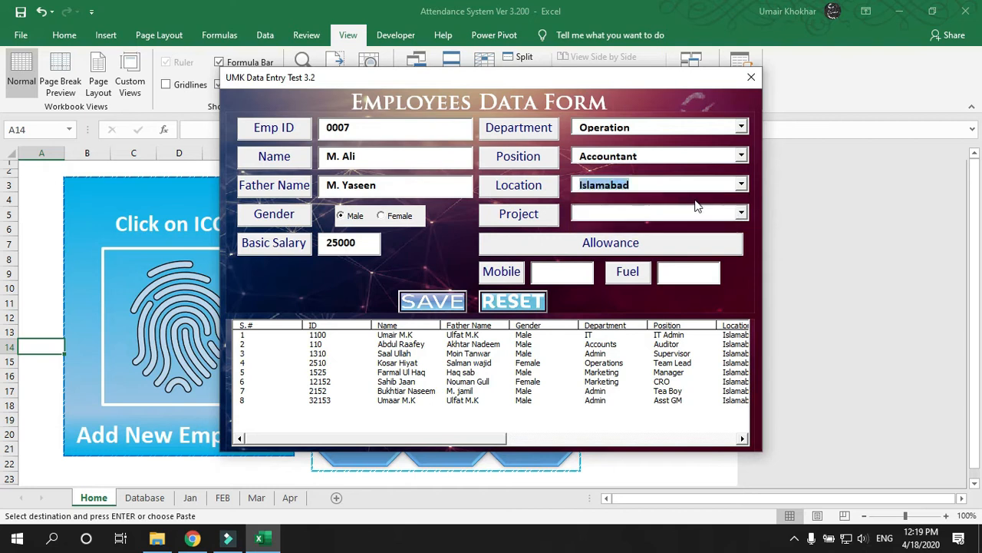
{"action": "left_click", "coordinate": [739, 215]}
{"action": "left_click", "coordinate": [723, 229]}
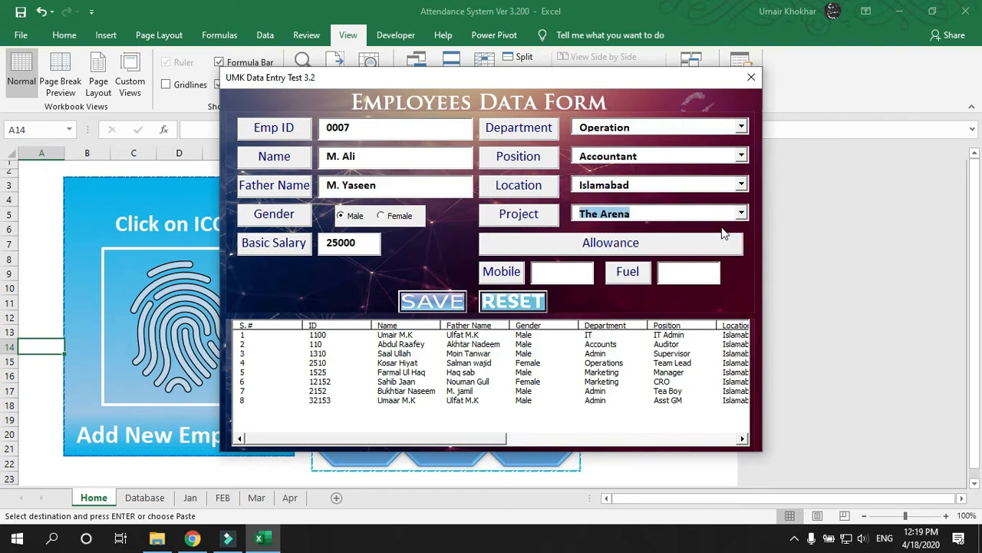
Step: Enter a mobile allowance of 3000 and a fuel allowance of 5000, save the employee record and close the form
{"action": "left_click", "coordinate": [545, 268]}
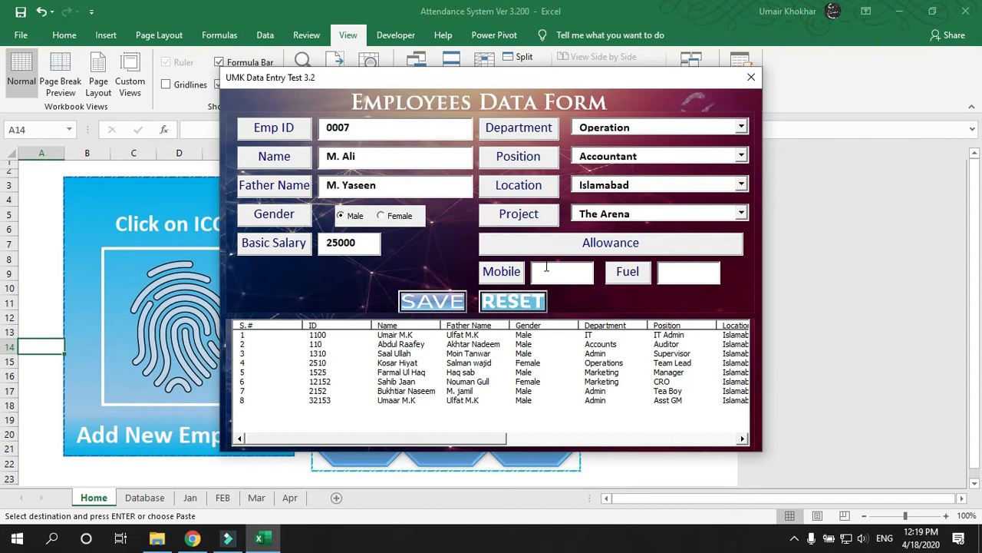
{"action": "type", "text": "3000"}
{"action": "key", "text": "Tab"}
{"action": "type", "text": "500"}
{"action": "left_click", "coordinate": [442, 307]}
{"action": "left_click", "coordinate": [479, 320]}
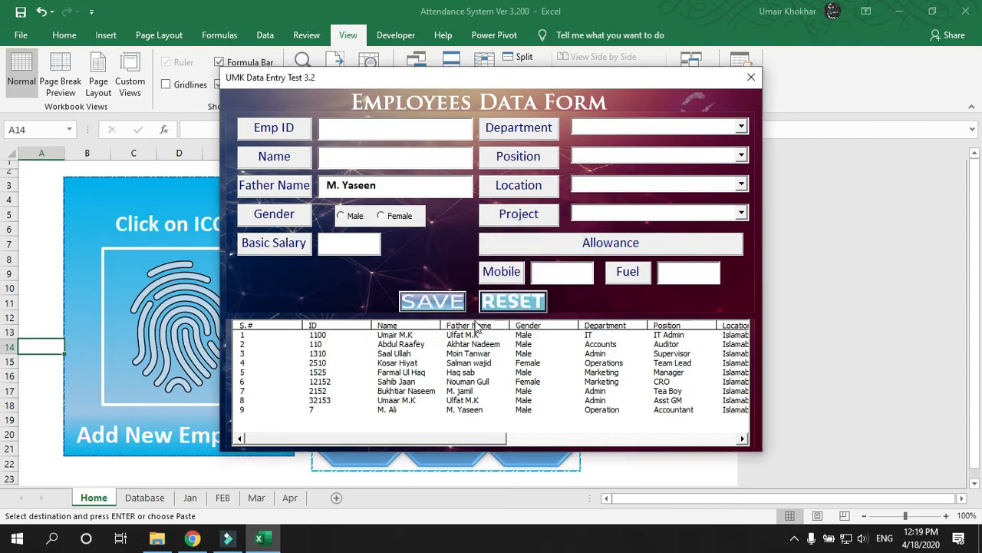
{"action": "left_click", "coordinate": [751, 79]}
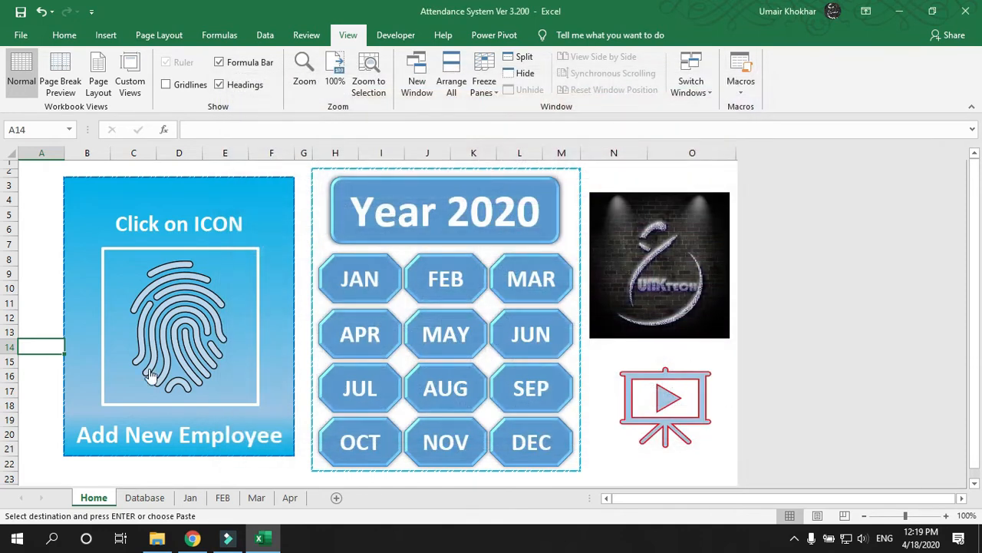
Step: Examine the newly added employee record in row 10 of the Database sheet, including its Submitted On date
{"action": "left_click", "coordinate": [140, 499]}
{"action": "left_click", "coordinate": [54, 321]}
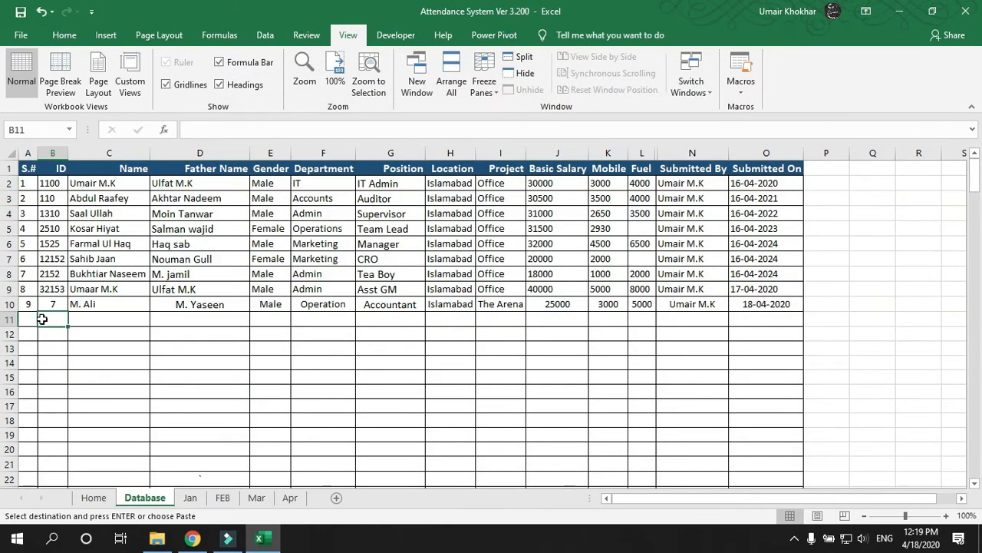
{"action": "left_click_drag", "start_coordinate": [28, 304], "coordinate": [772, 307]}
{"action": "left_click", "coordinate": [30, 38]}
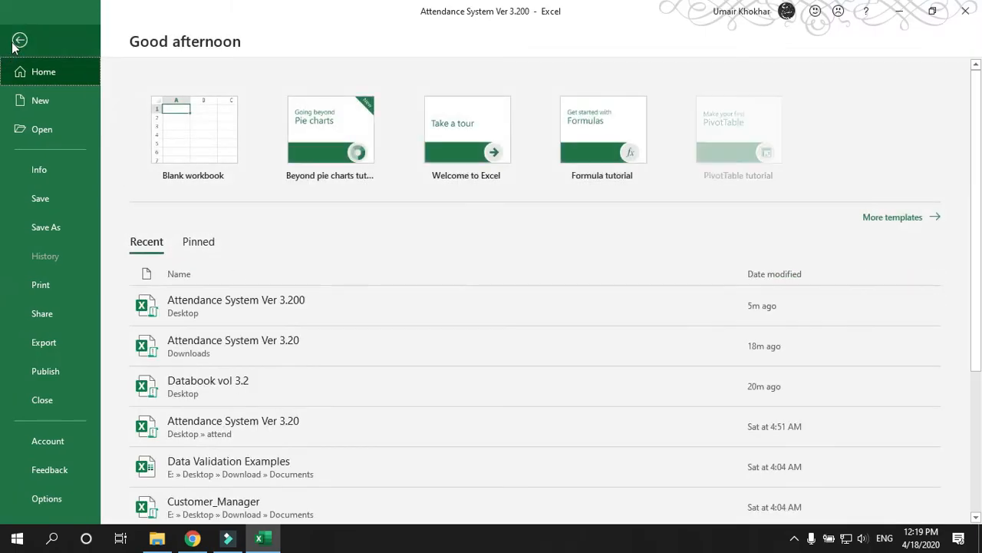
{"action": "left_click", "coordinate": [30, 28]}
{"action": "left_click", "coordinate": [156, 254]}
{"action": "left_click", "coordinate": [176, 294]}
{"action": "left_click", "coordinate": [167, 309]}
{"action": "left_click_drag", "start_coordinate": [20, 305], "coordinate": [757, 303]}
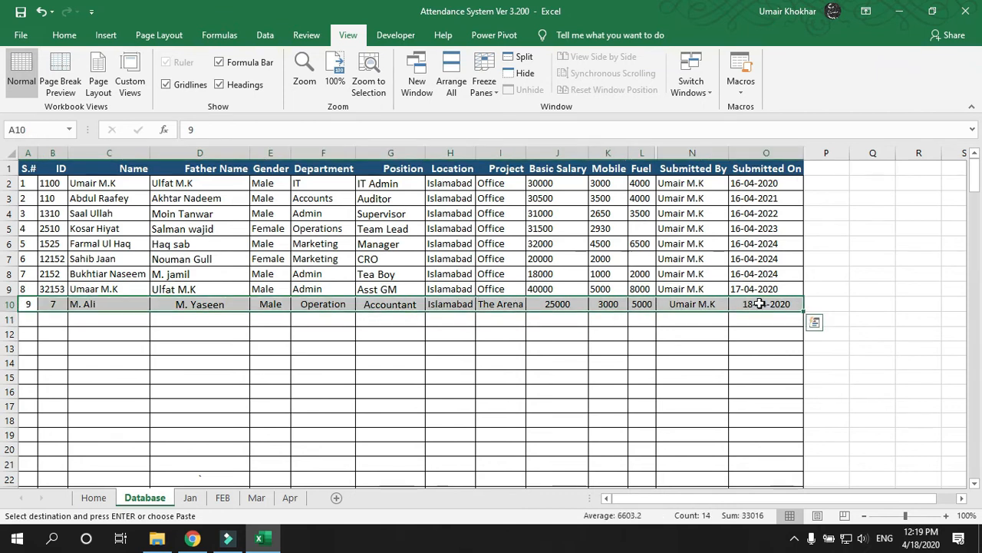
{"action": "left_click", "coordinate": [755, 168]}
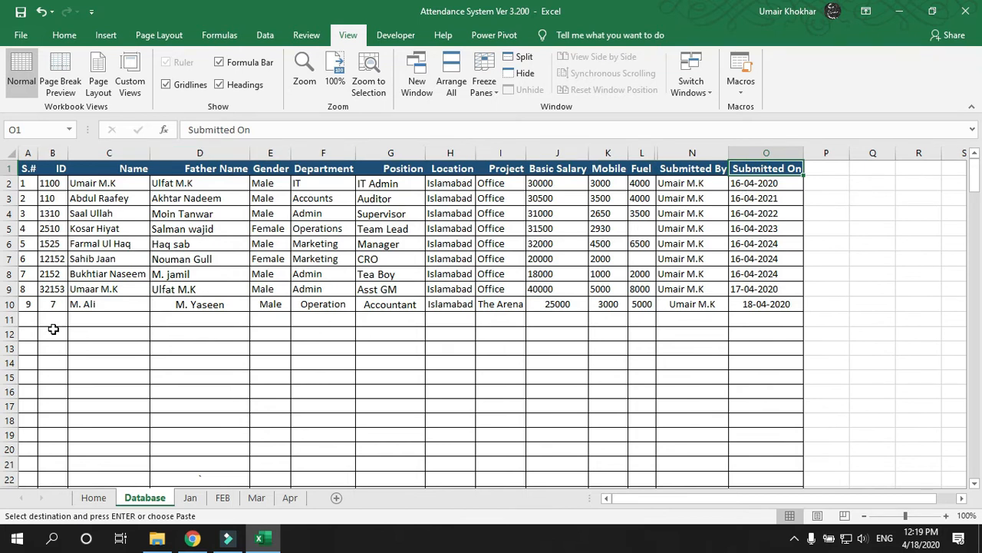
{"action": "left_click", "coordinate": [52, 305]}
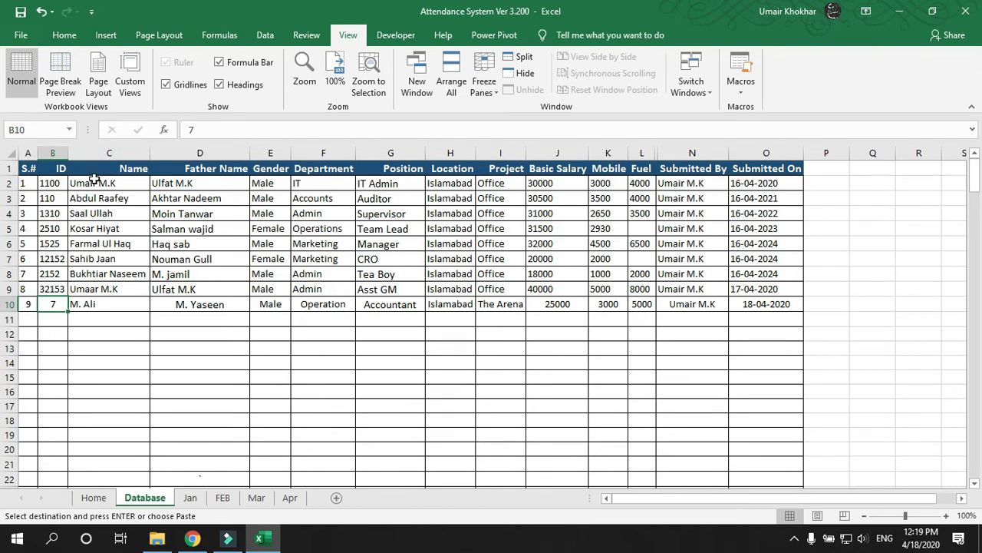
Step: Center-align the header row of the Database sheet and the employee records in rows 2 to 9
{"action": "left_click_drag", "start_coordinate": [94, 181], "coordinate": [92, 290]}
{"action": "left_click", "coordinate": [166, 171]}
{"action": "left_click", "coordinate": [25, 168]}
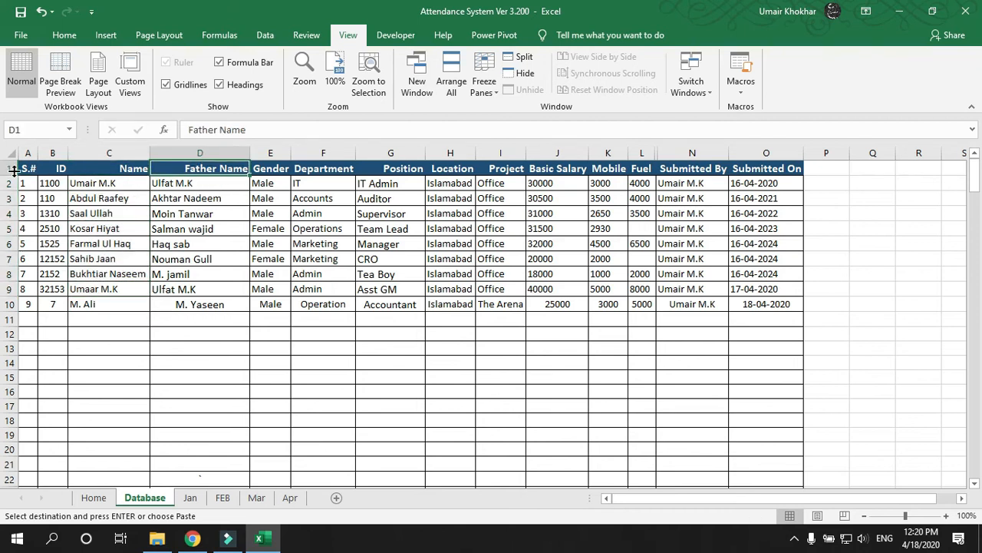
{"action": "key", "text": "ctrl+shift+Right"}
{"action": "left_click", "coordinate": [65, 34]}
{"action": "left_click", "coordinate": [252, 86]}
{"action": "left_click", "coordinate": [253, 88]}
{"action": "left_click", "coordinate": [211, 375]}
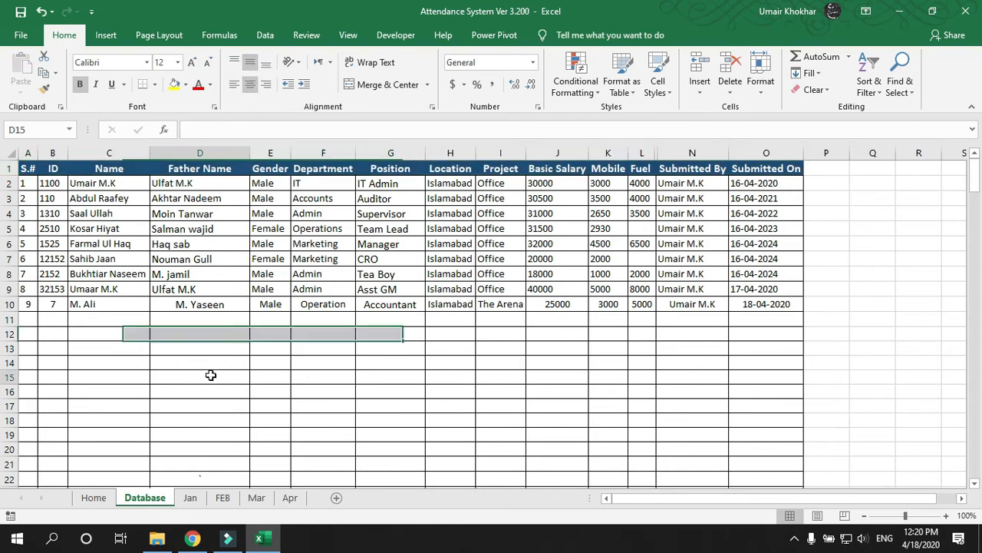
{"action": "left_click_drag", "start_coordinate": [9, 184], "coordinate": [6, 292]}
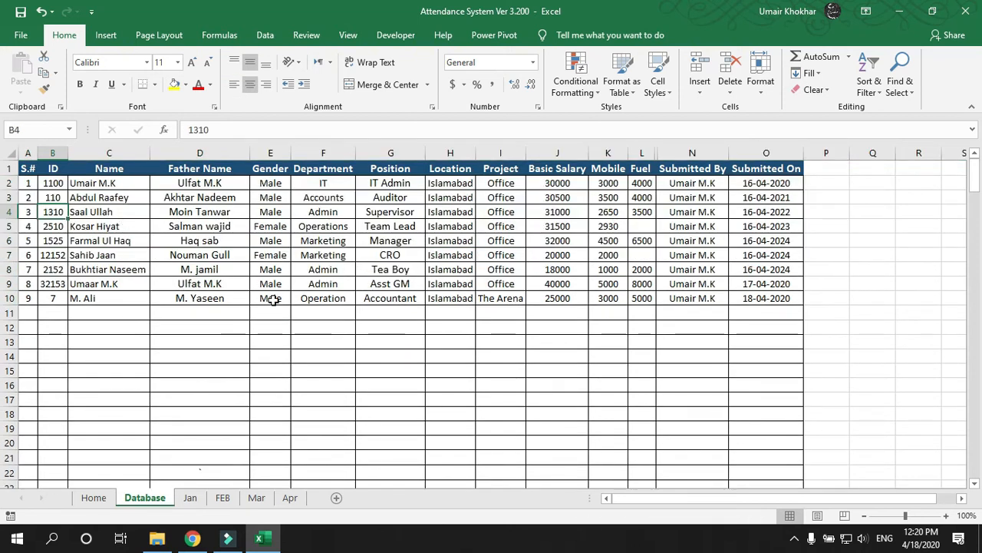
Step: Examine the new employee's record in row 10 of the Database sheet, field by field from Gender through Fuel
{"action": "left_click", "coordinate": [264, 300]}
{"action": "left_click", "coordinate": [311, 301]}
{"action": "left_click", "coordinate": [391, 299]}
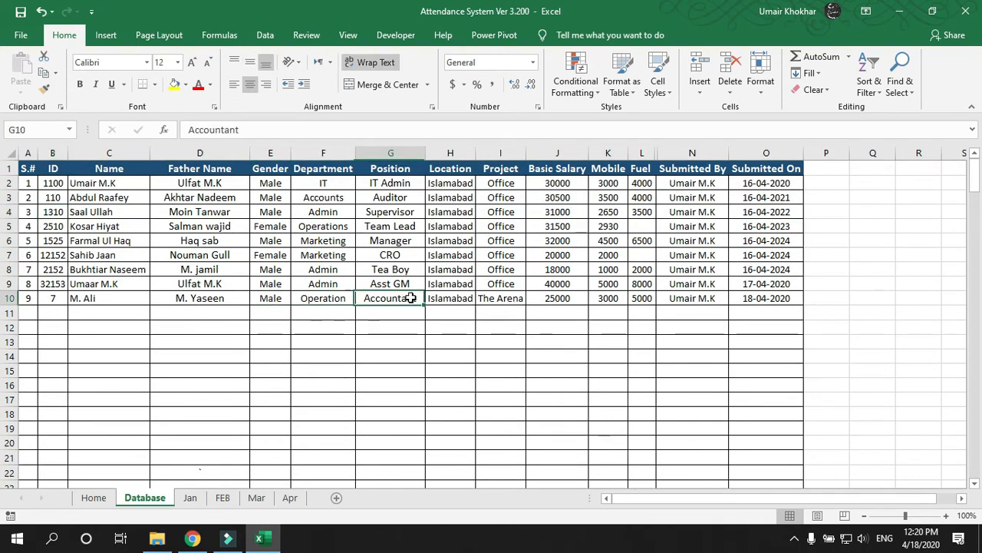
{"action": "key", "text": "Right"}
{"action": "key", "text": "Right"}
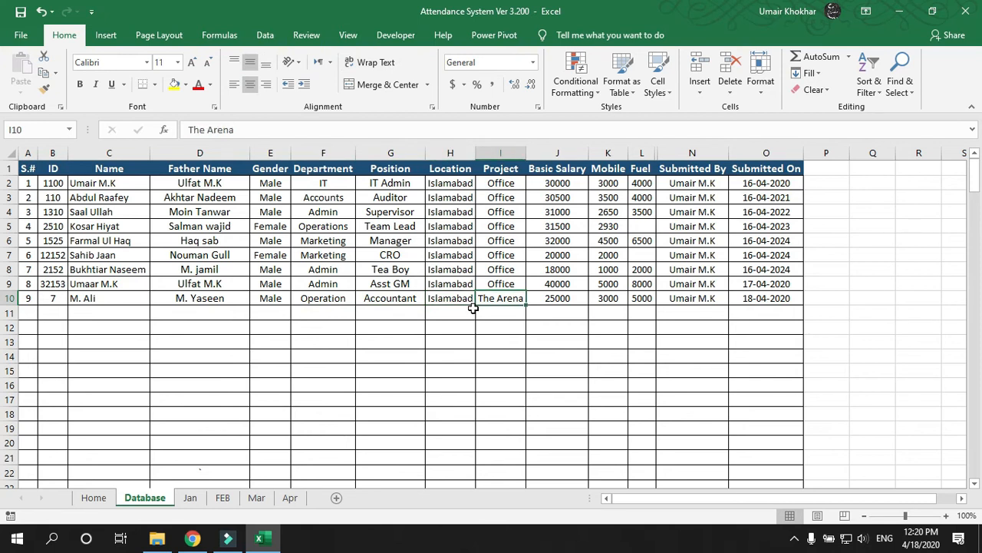
{"action": "key", "text": "Right"}
{"action": "key", "text": "Right"}
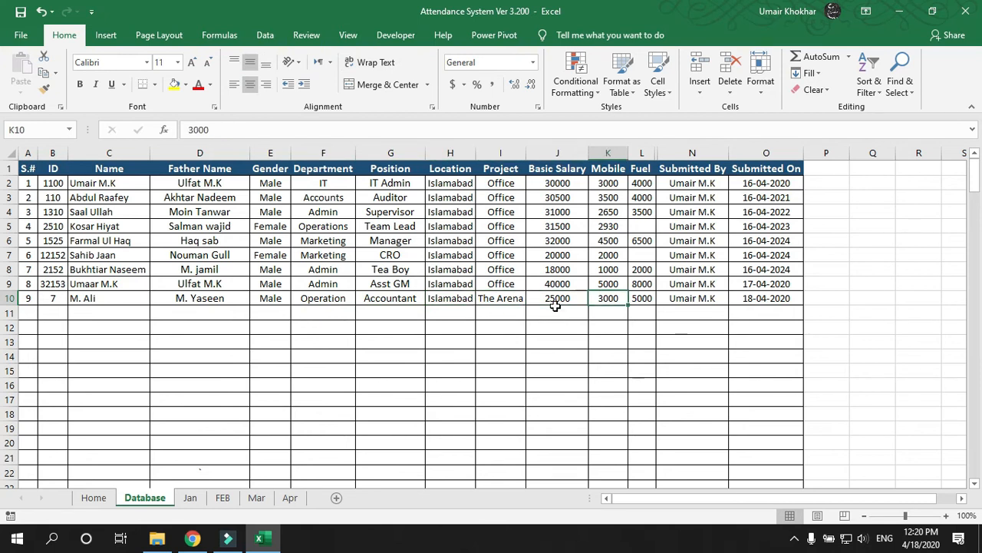
{"action": "key", "text": "Right"}
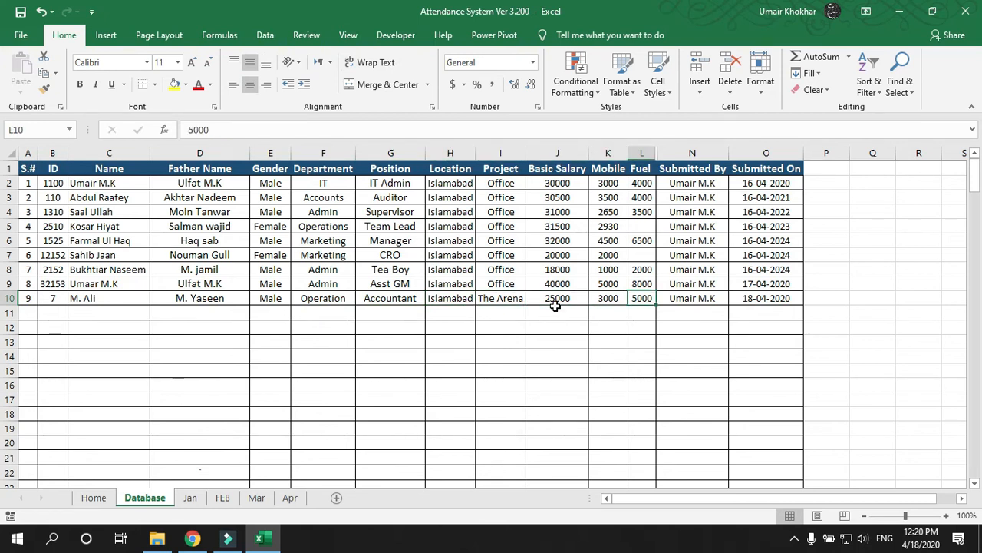
{"action": "key", "text": "Right"}
Step: Review the Submitted By and Submitted On columns, and open the Submitted On date in row 10 for editing
{"action": "left_click", "coordinate": [706, 151]}
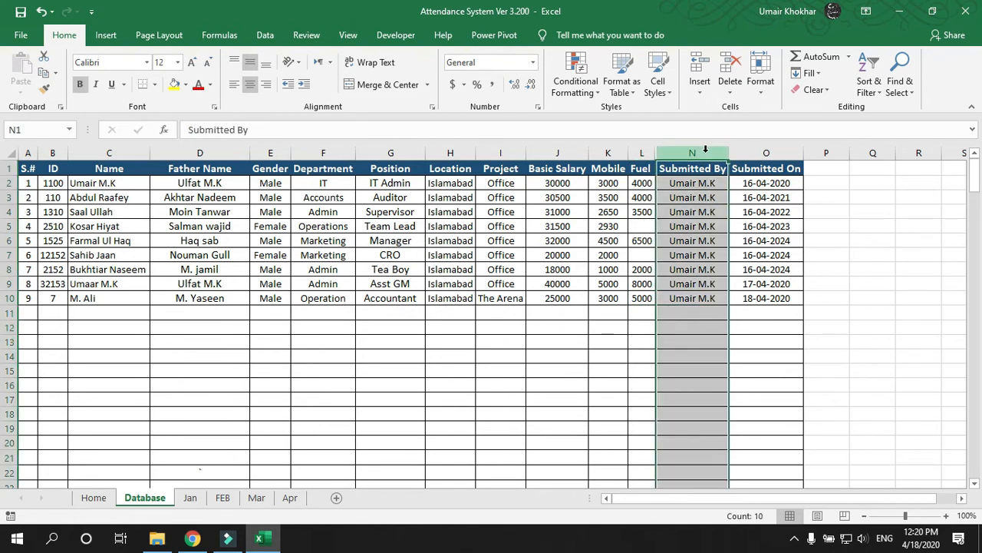
{"action": "left_click", "coordinate": [761, 151]}
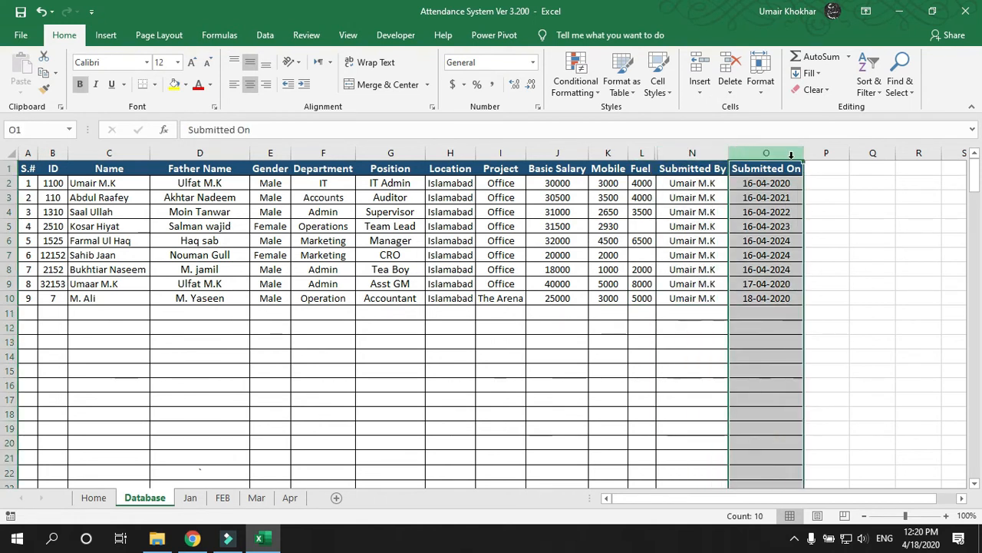
{"action": "left_click", "coordinate": [750, 299]}
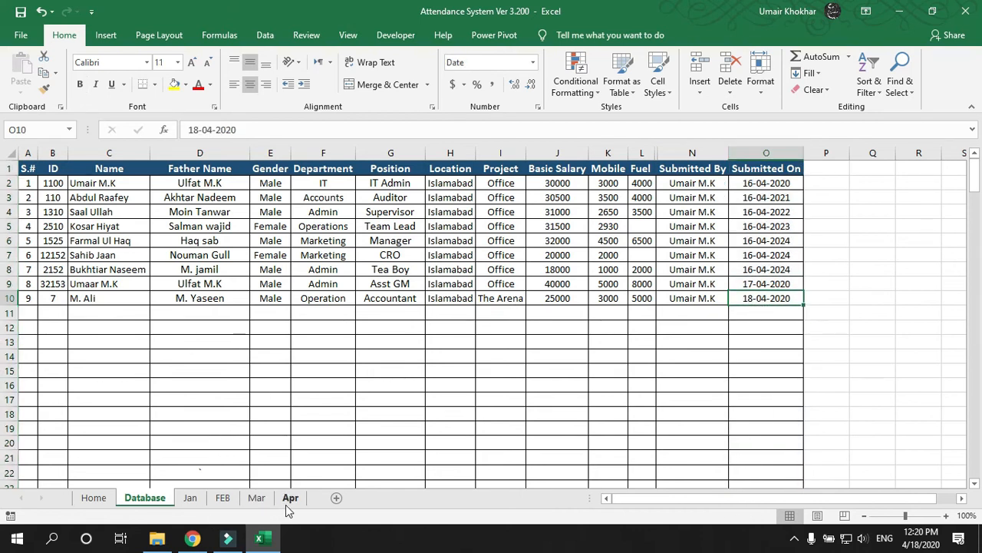
{"action": "double_click", "coordinate": [759, 299]}
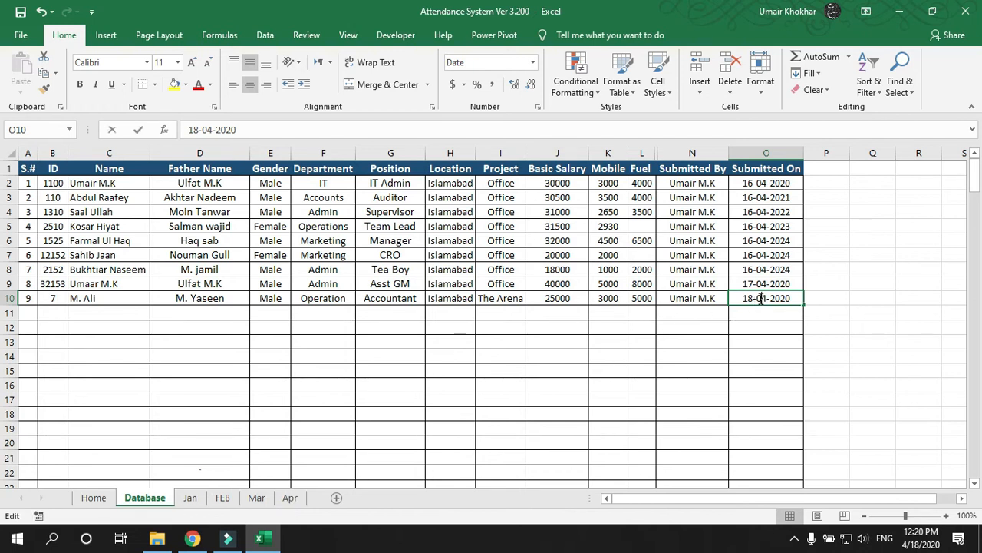